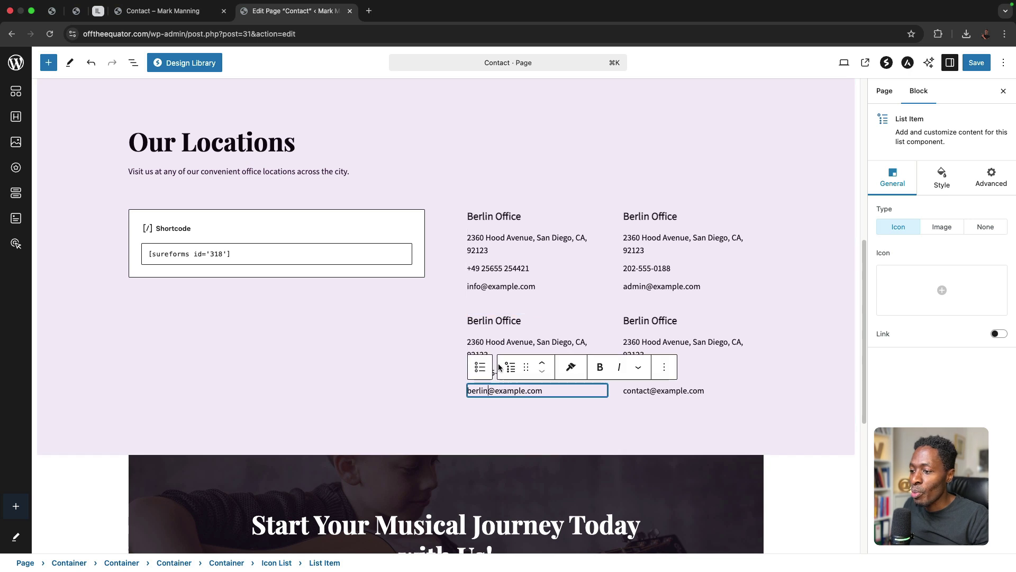
- Select the office address line in the Our Locations list for editing
left_click(480, 348)
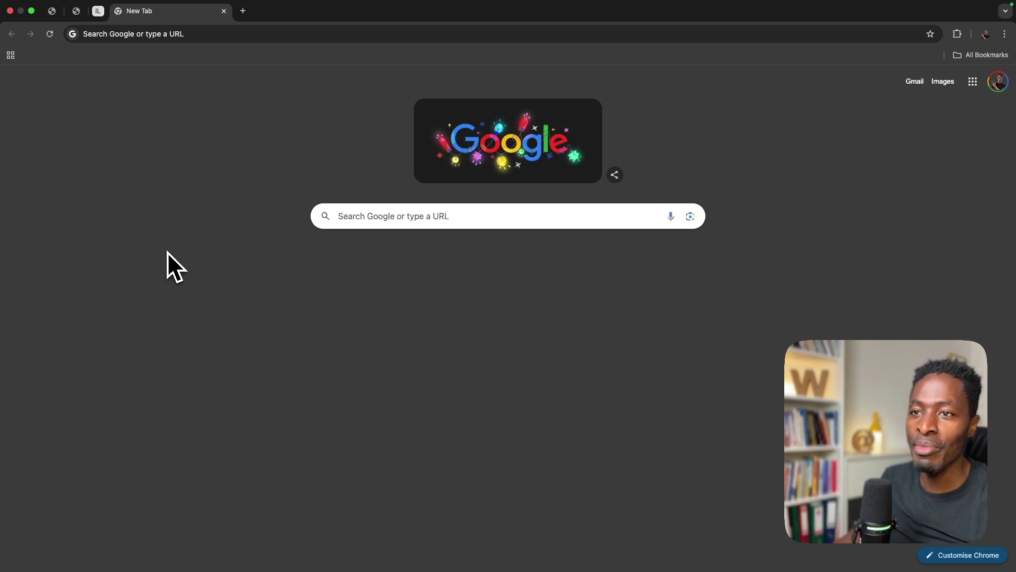
- Start a 10-minute Google countdown timer running, then open a new empty tab
left_click(141, 35)
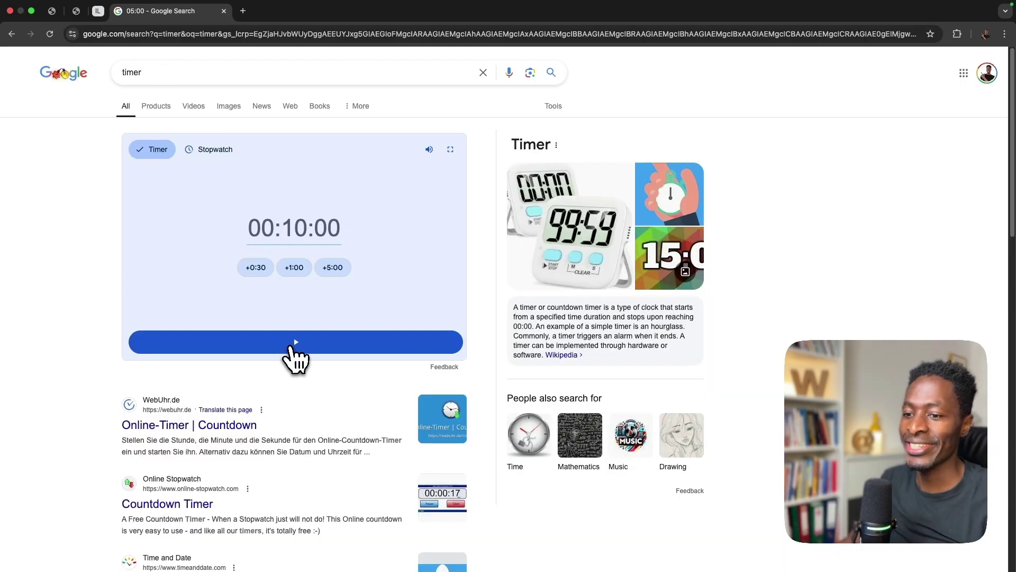
left_click(296, 342)
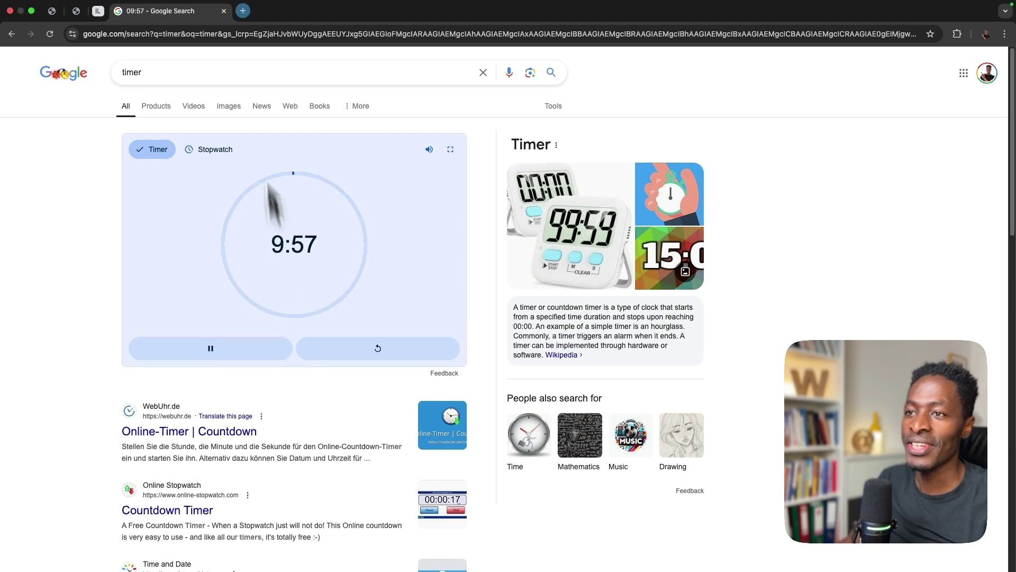
key("ctrl+t")
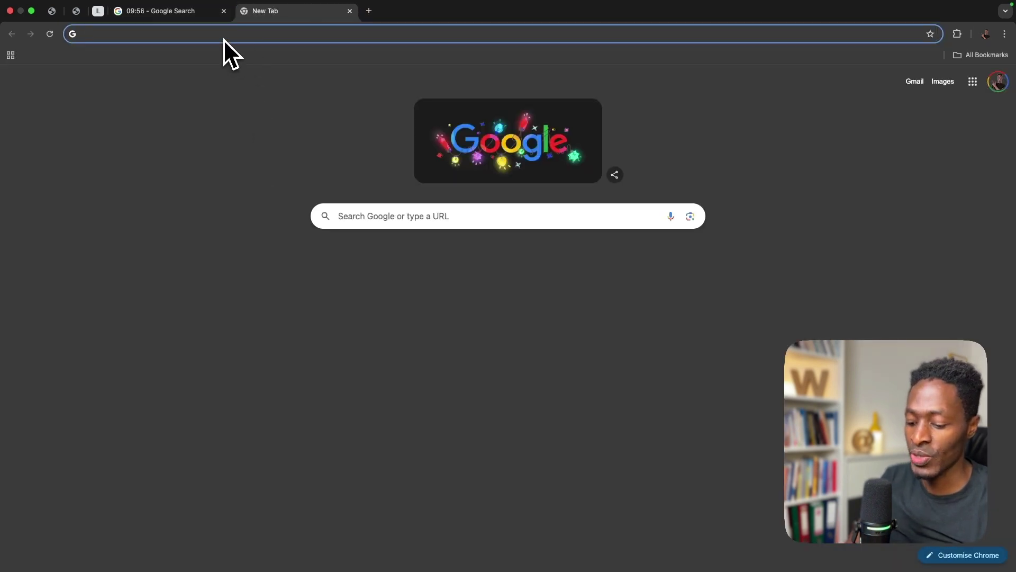
- Load zipwp.com, log in, and start a fresh Complete Website build, discarding the old session
type("zipwp.com")
key("Return")
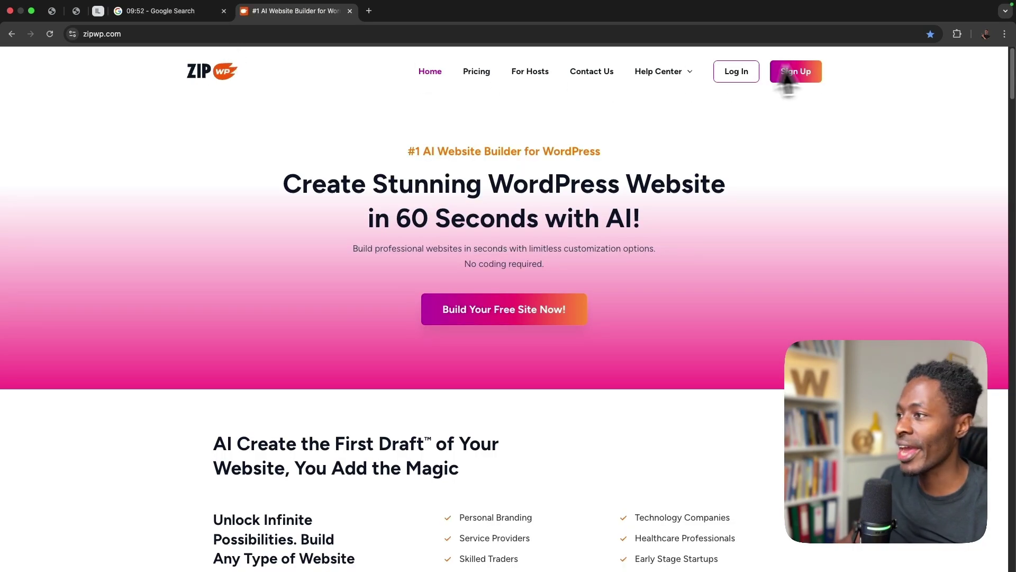
left_click(721, 77)
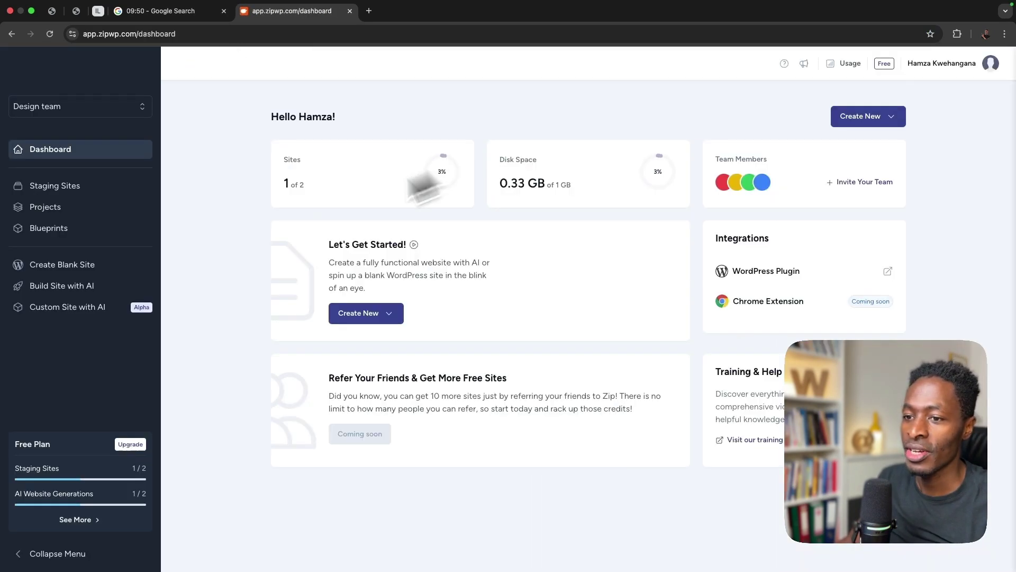
left_click(854, 115)
left_click(849, 178)
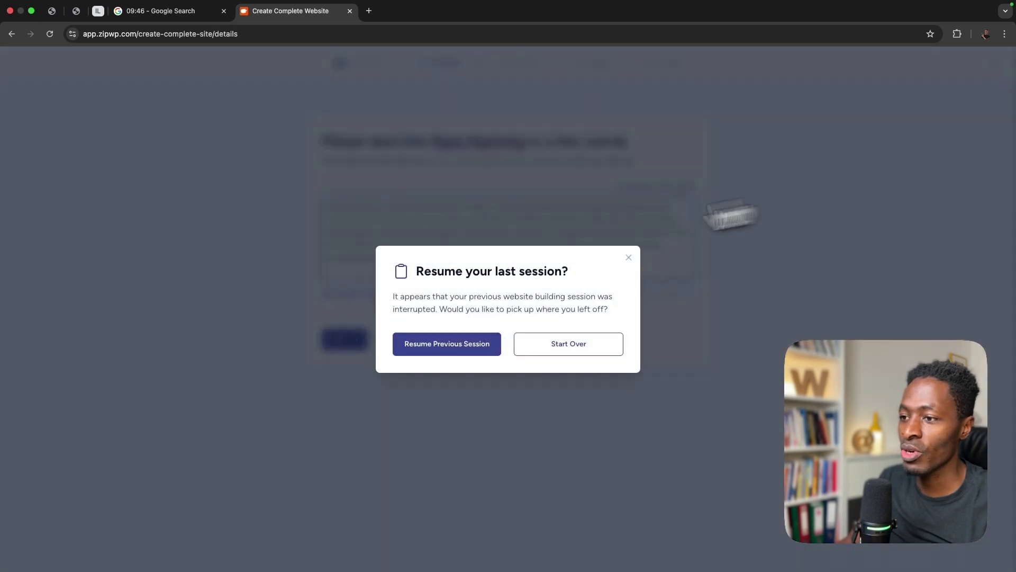
left_click(529, 354)
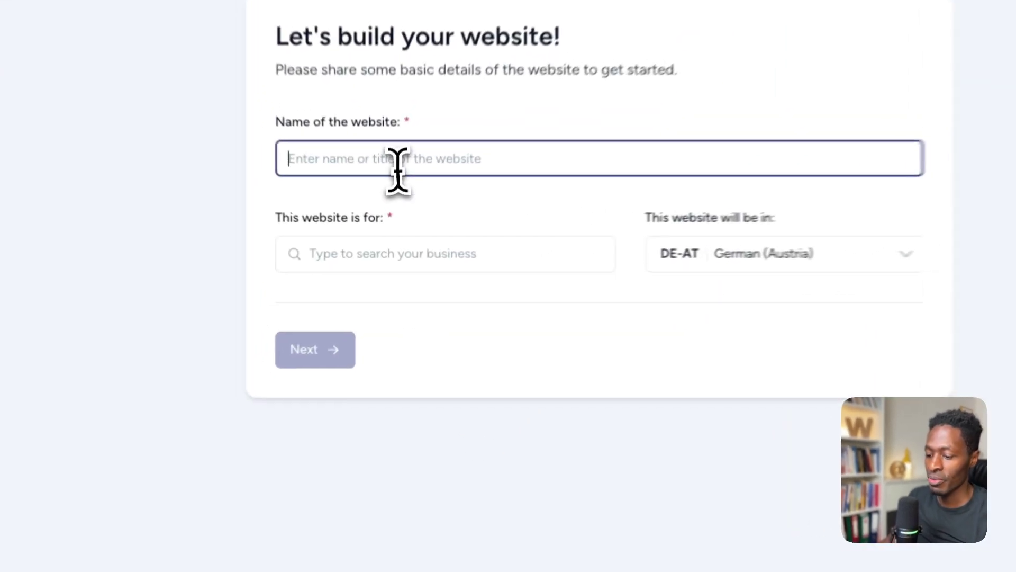
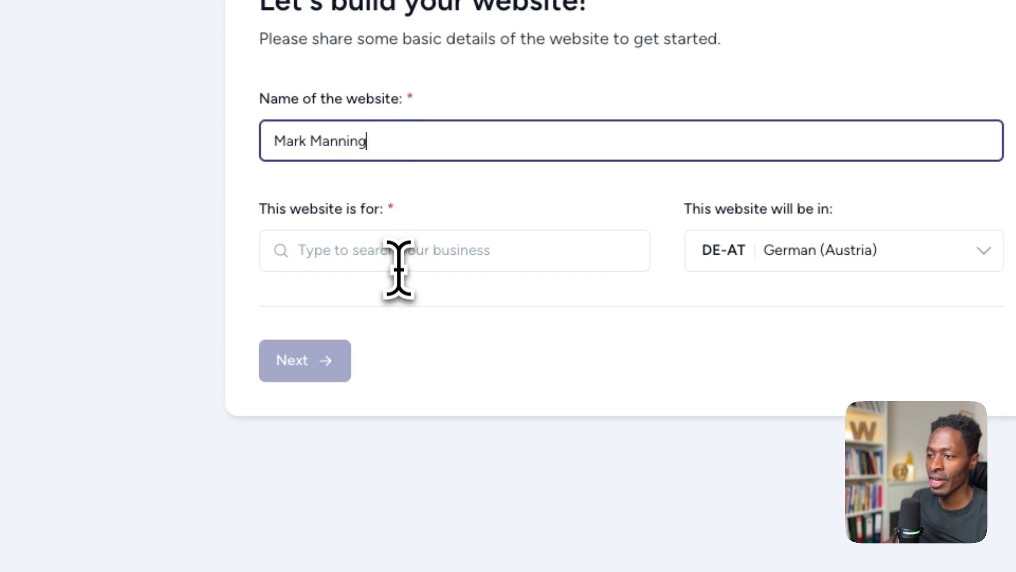
- Enter the teacher's name as the site name and pick the 'music teacher' category
left_click(400, 259)
type("music")
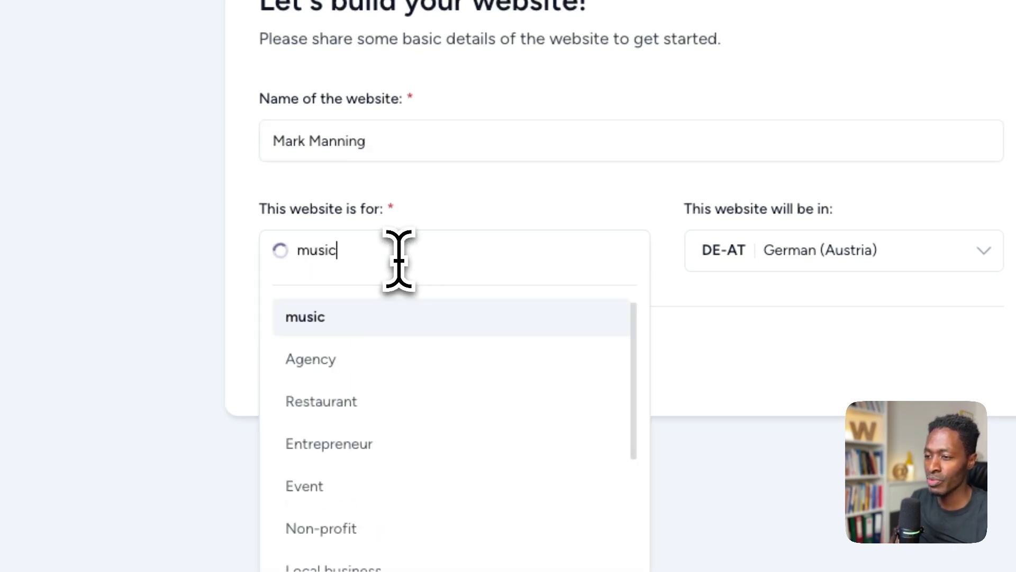
type(" te")
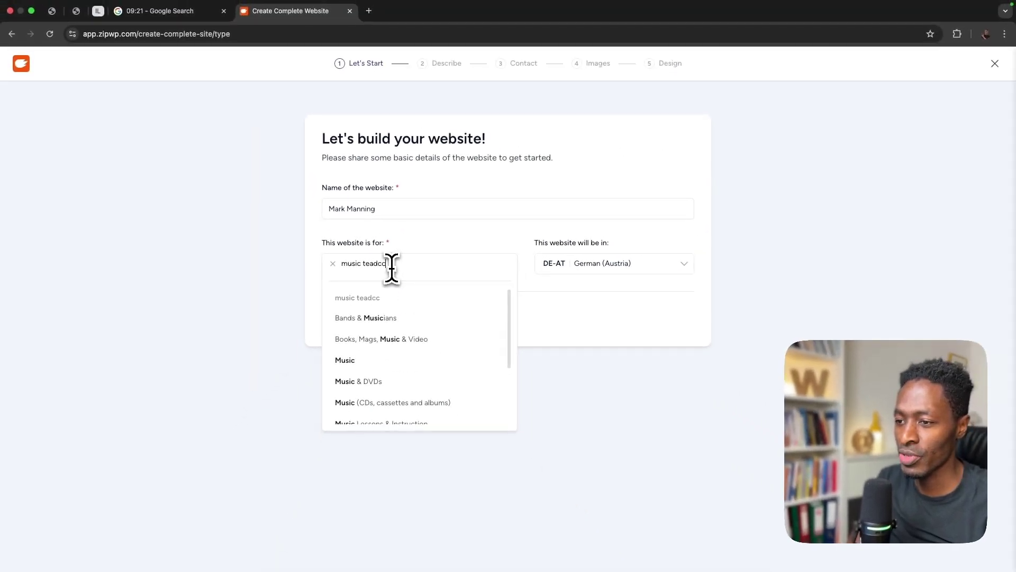
key("BackSpace")
key("BackSpace")
key("BackSpace")
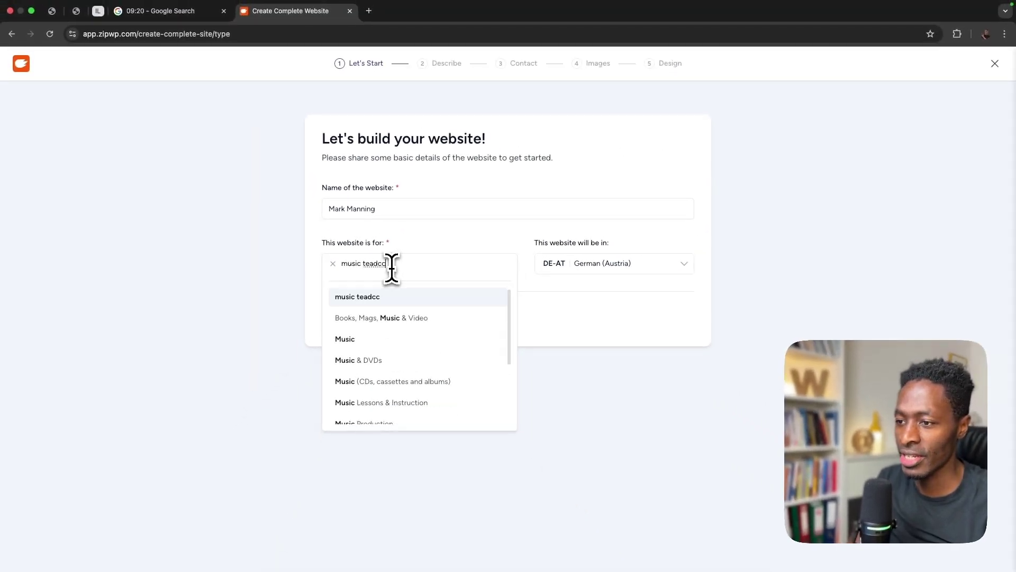
key("BackSpace")
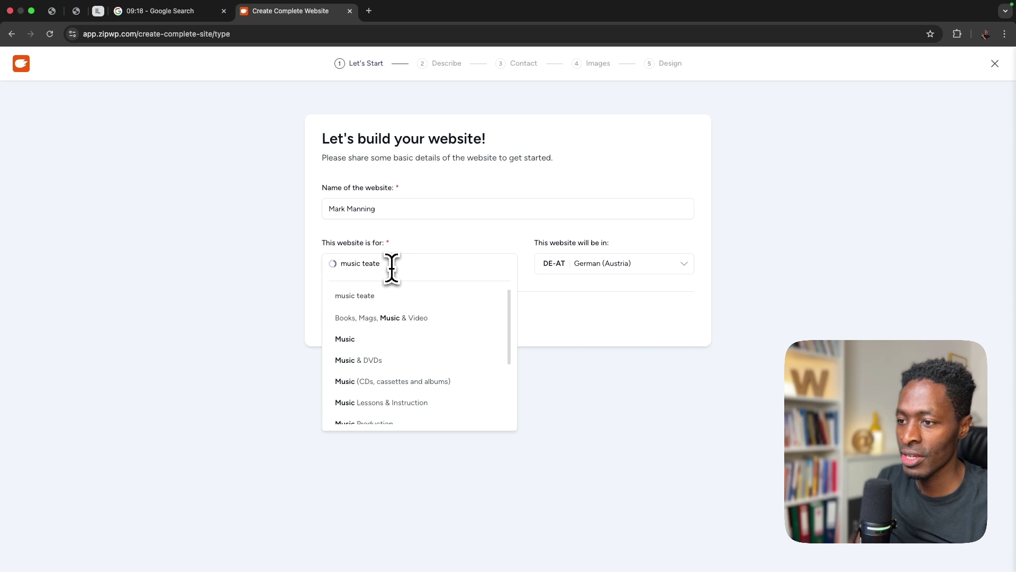
type("her")
left_click(353, 295)
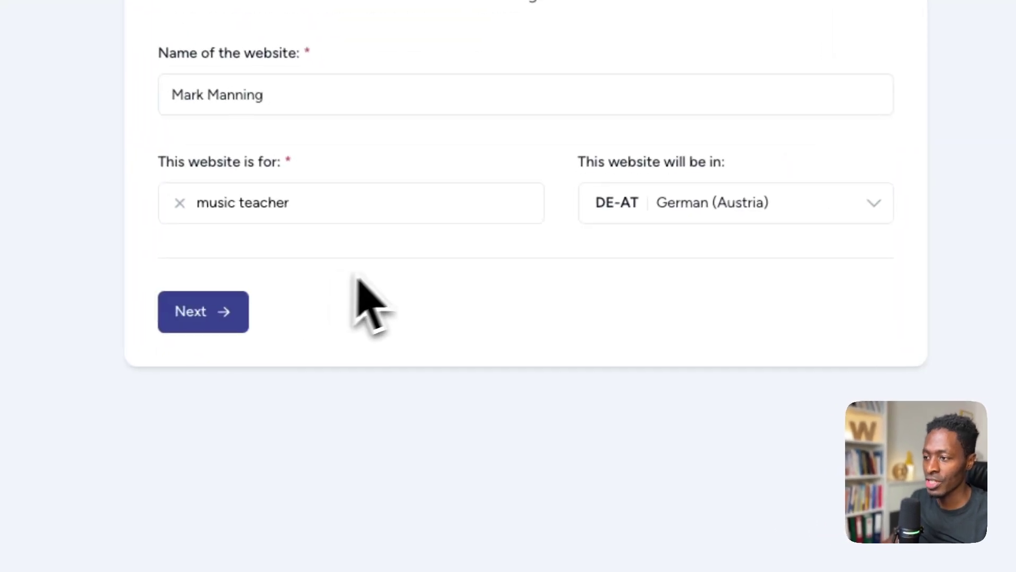
- Set the site language to EN-GB English (UK) and continue to the Describe step
left_click(722, 215)
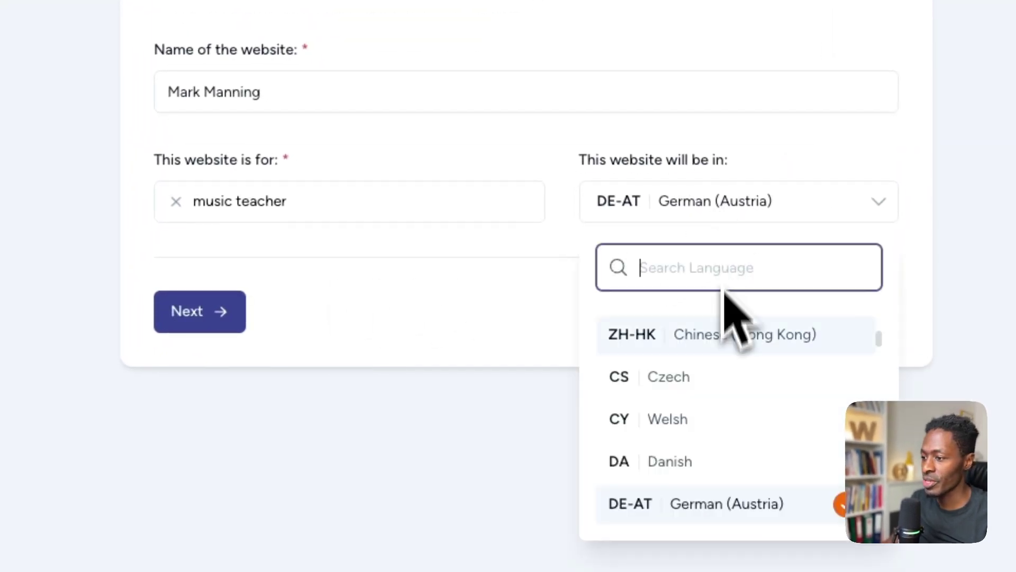
type("eng")
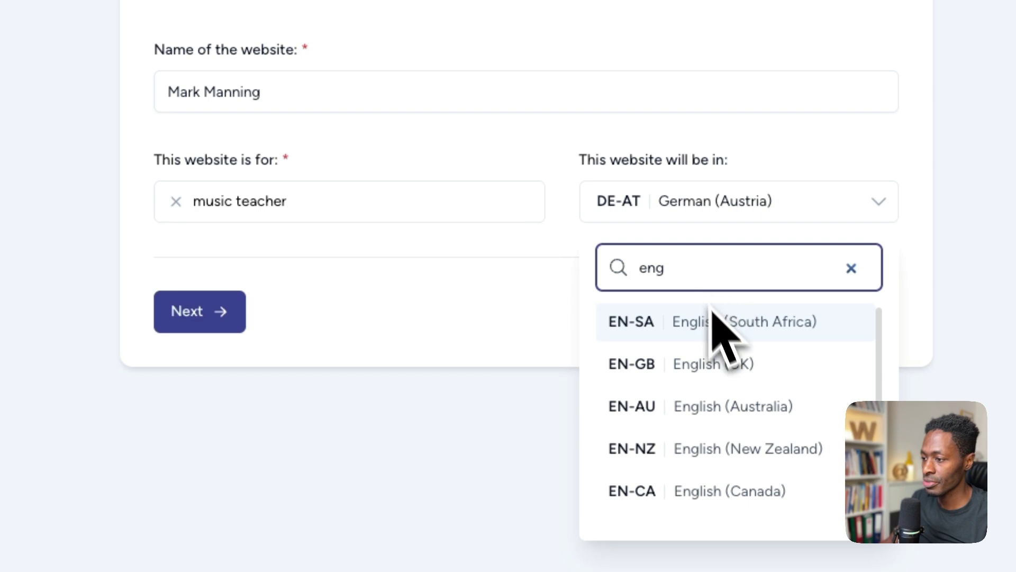
left_click(749, 370)
left_click(200, 311)
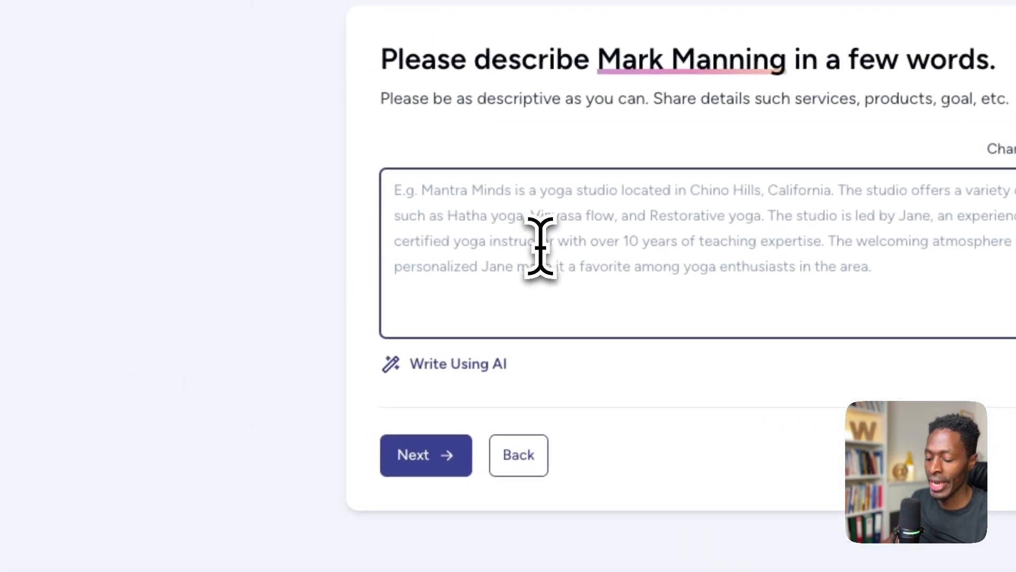
- Paste the Berlin music teacher description and delete the title lines and blank line above it
key("ctrl+v")
left_click_drag(404, 259, 375, 154)
left_click(590, 239)
key("BackSpace")
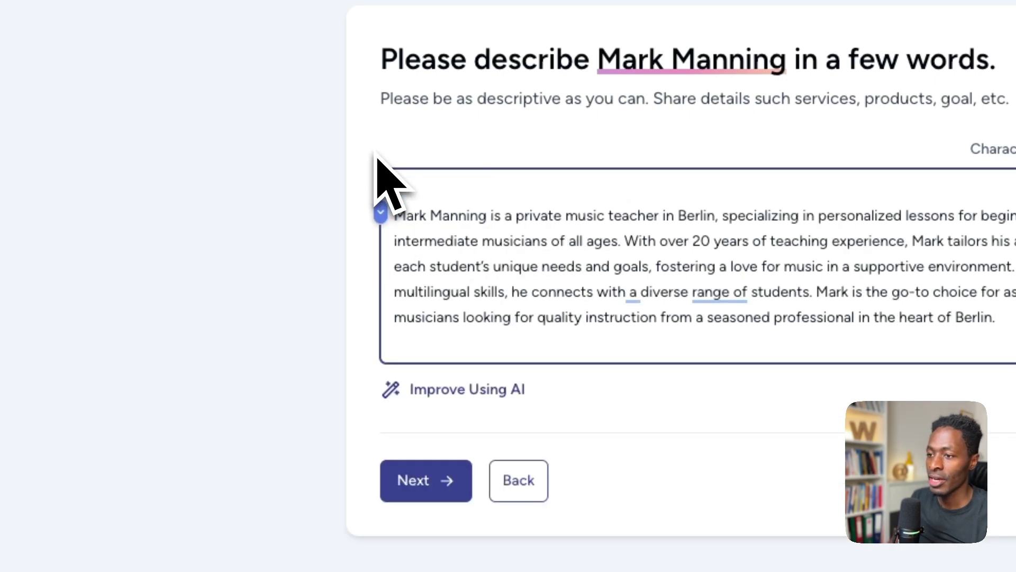
key("BackSpace")
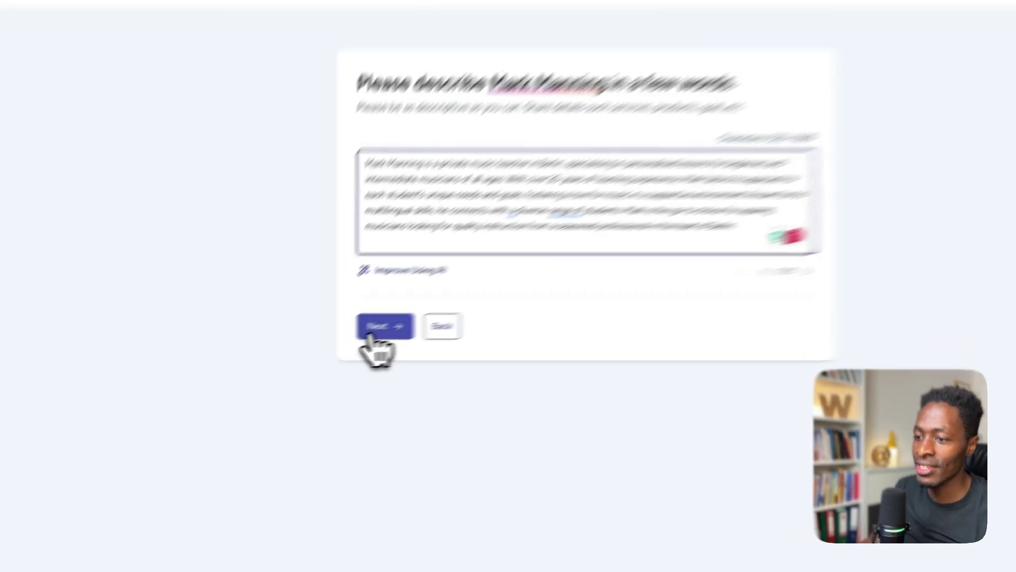
- Advance past the description and skip the Contact details step to reach the Images step
left_click(348, 339)
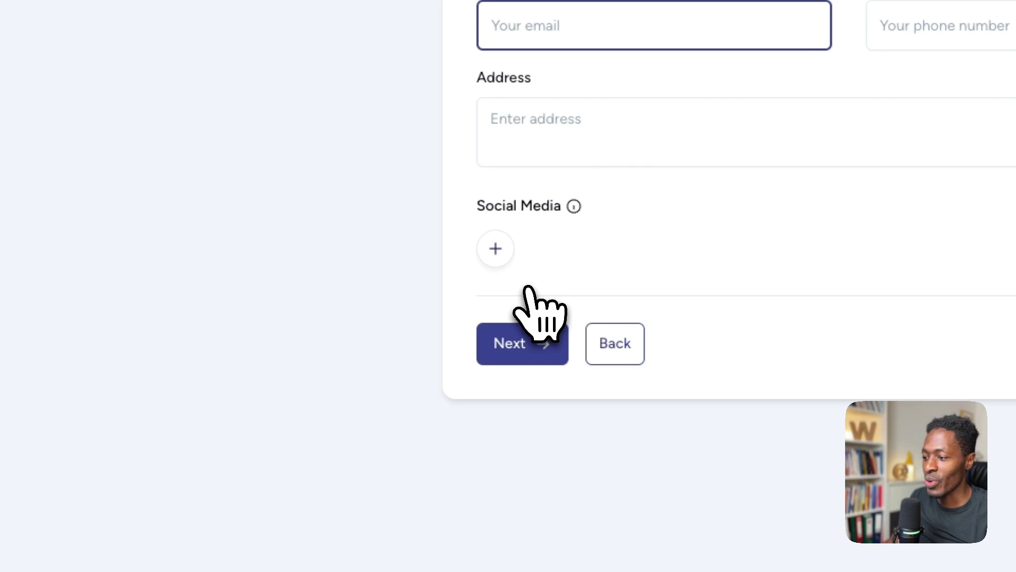
type("ma")
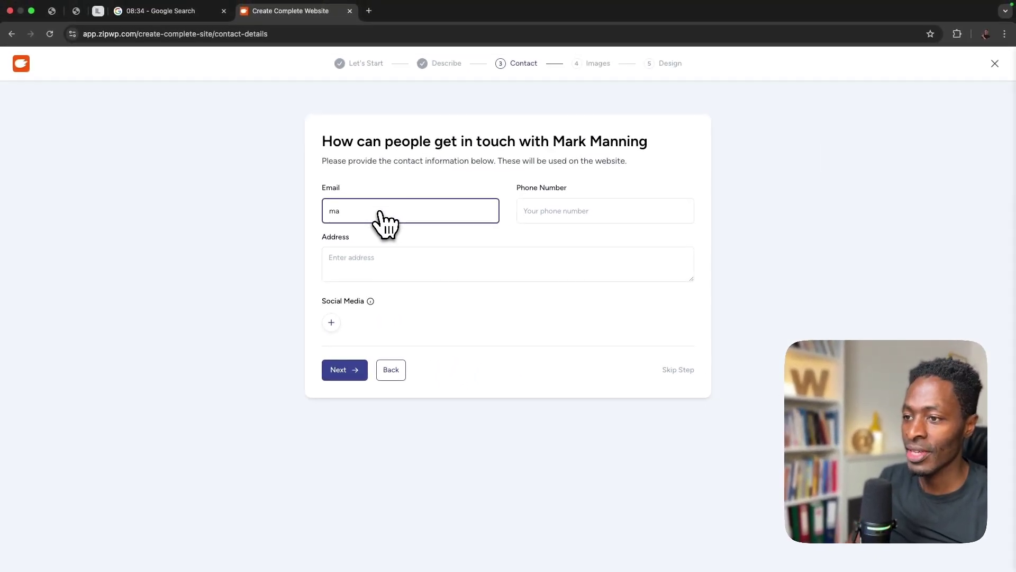
left_click(686, 373)
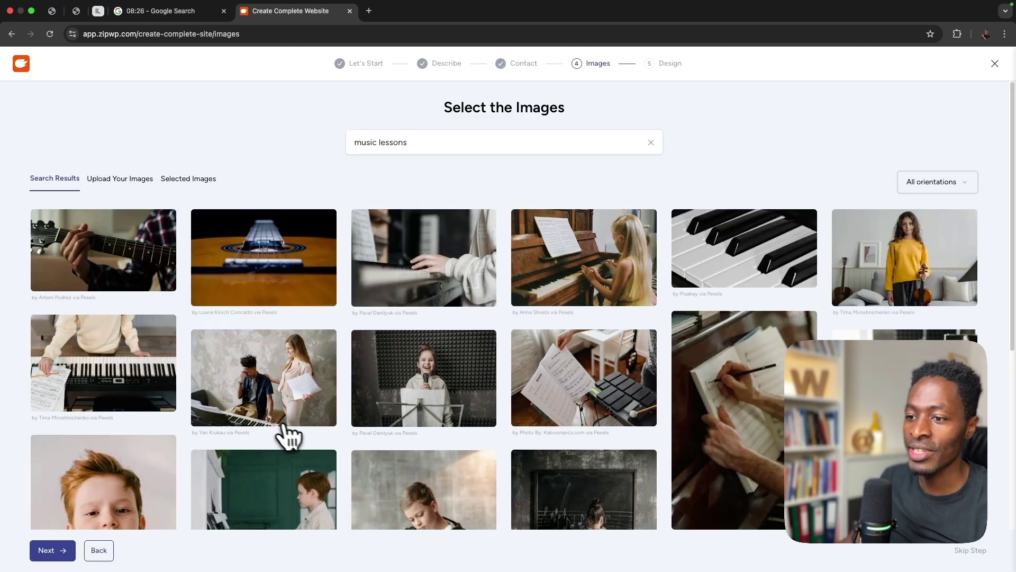
- Select guitar, keyboard, piano keys, chalkboard, saxophone, piano and flute lesson photos
scroll(284, 426, "down", 1)
left_click(255, 279)
left_click(148, 277)
left_click(130, 410)
left_click(291, 479)
left_click(759, 289)
left_click(698, 443)
left_click(619, 485)
scroll(609, 484, "down", 6)
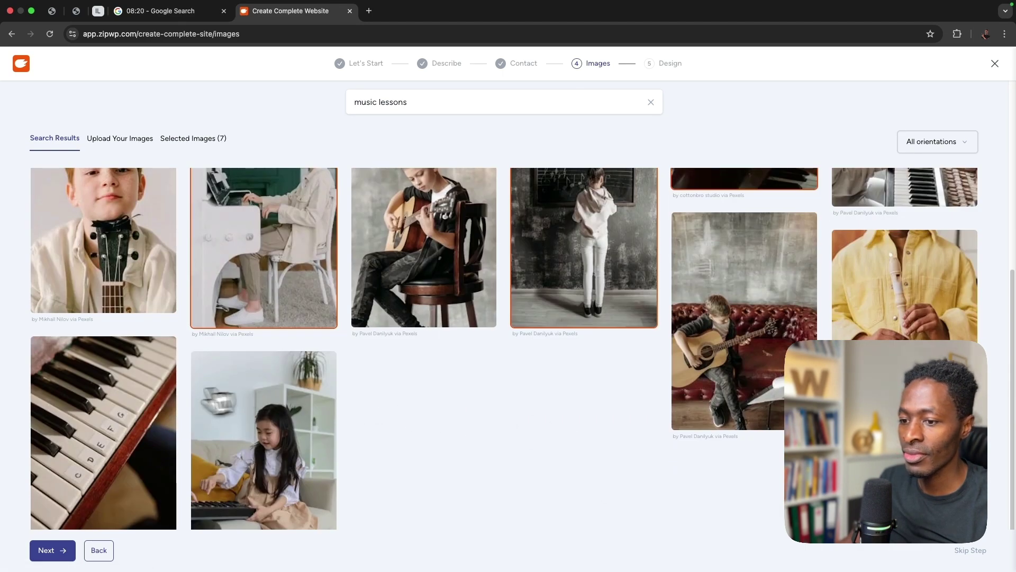
left_click(135, 441)
scroll(556, 374, "down", 5)
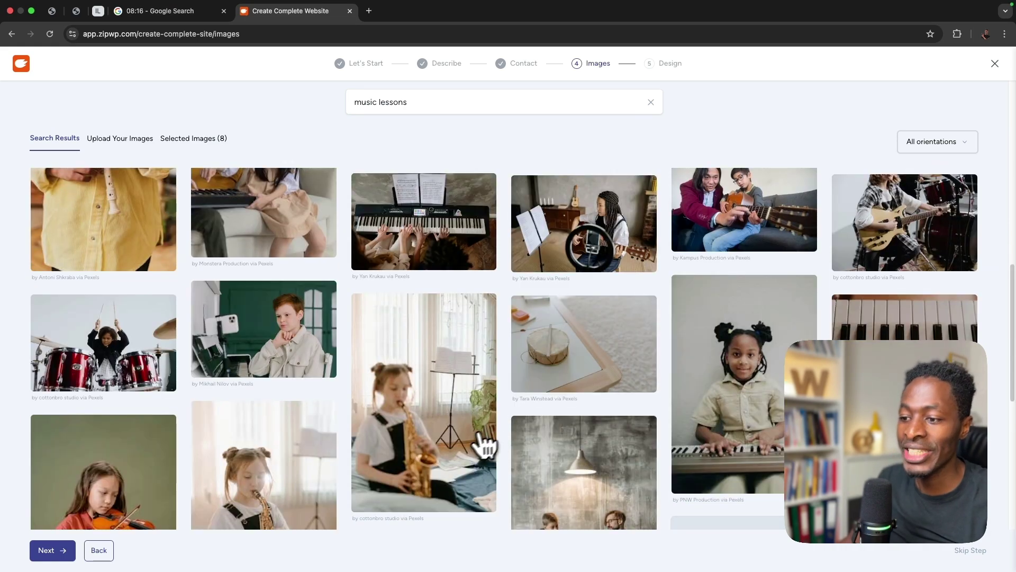
left_click(443, 437)
left_click(733, 451)
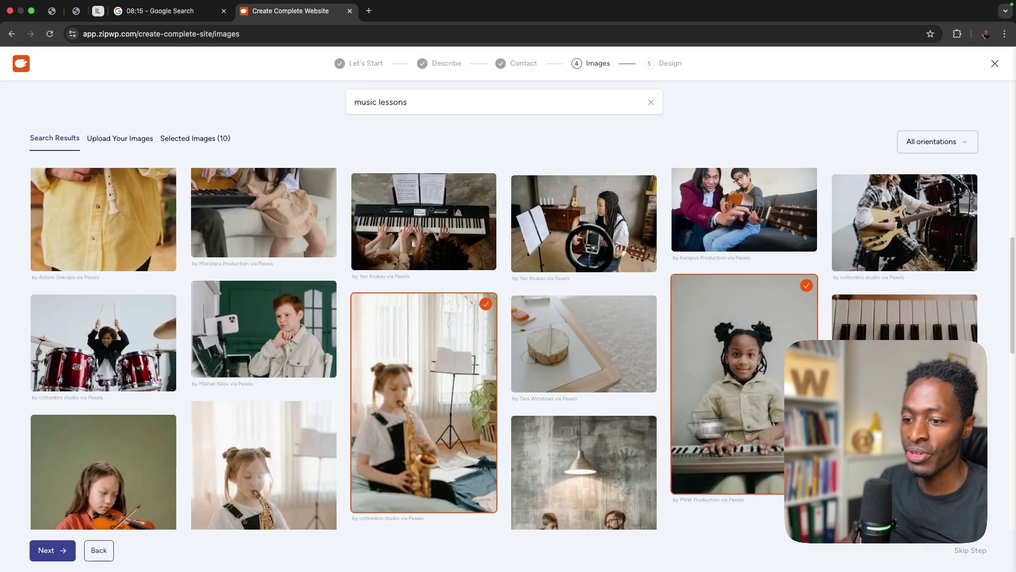
left_click(243, 473)
- Add more photos: grandfather teaching piano, guitar players, accordion lesson, children at the piano
scroll(548, 470, "down", 10)
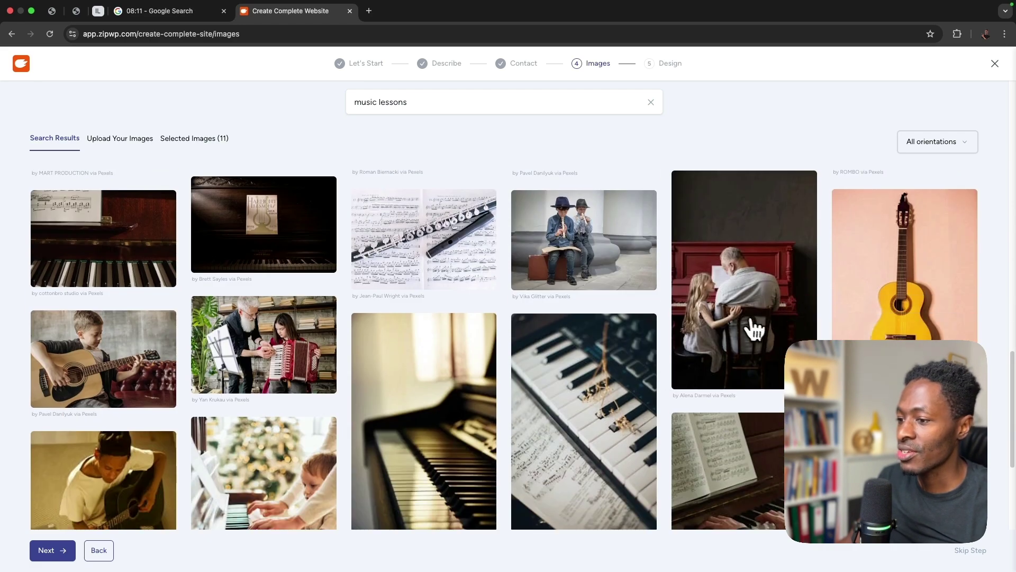
left_click(755, 331)
left_click(640, 431)
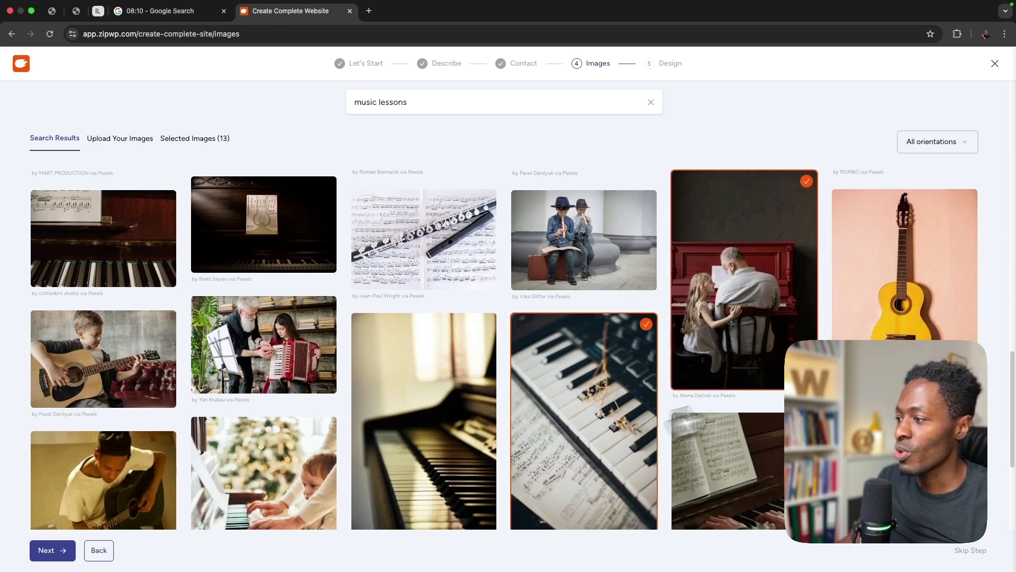
left_click(975, 318)
left_click(147, 379)
left_click(127, 484)
left_click(235, 403)
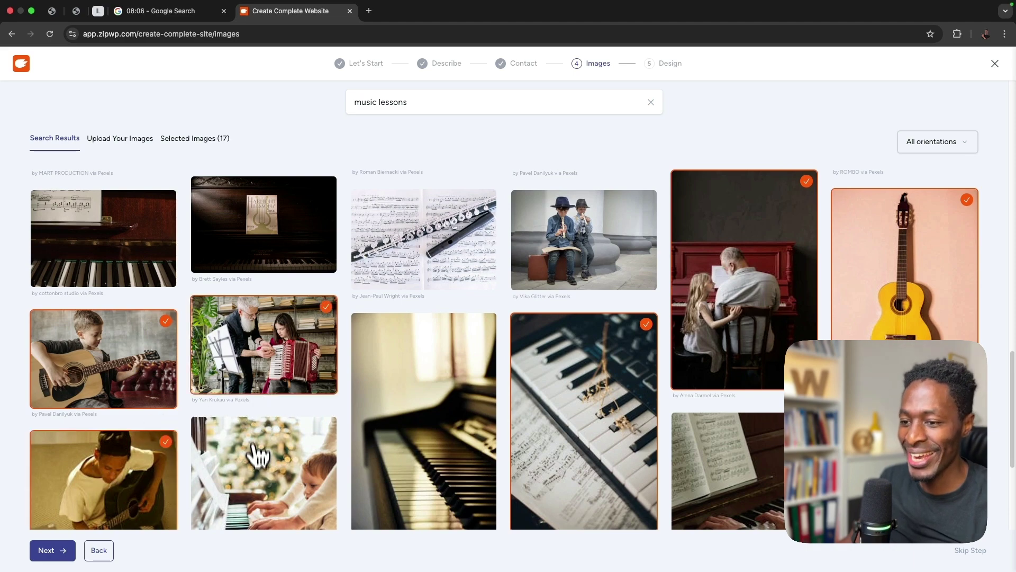
left_click(256, 450)
scroll(344, 485, "down", 15)
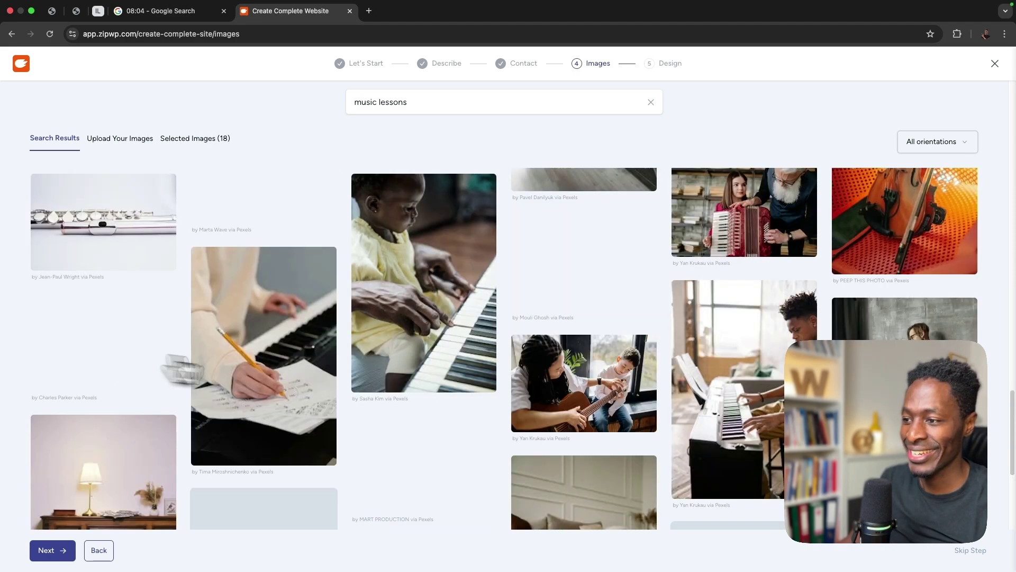
left_click(405, 335)
left_click(426, 439)
left_click(638, 380)
left_click(769, 378)
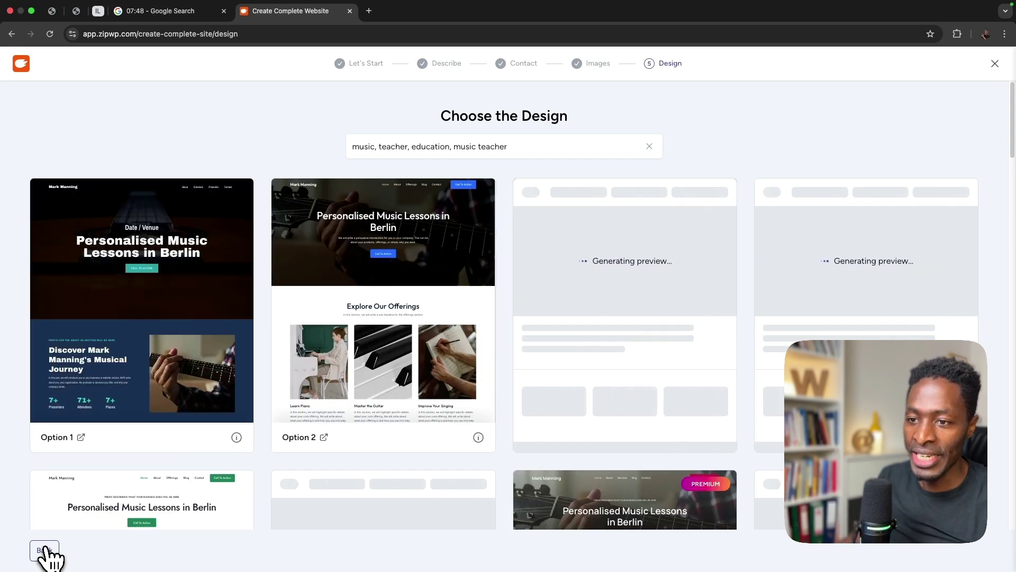
- Browse the generated design grid and open Option 28 as a full preview
scroll(479, 462, "down", 1)
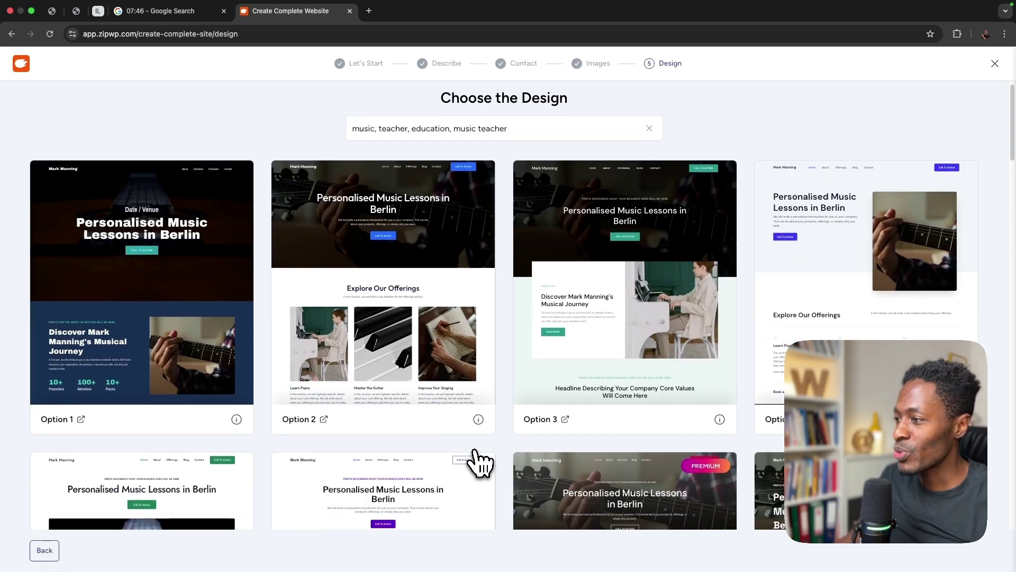
scroll(479, 462, "down", 6)
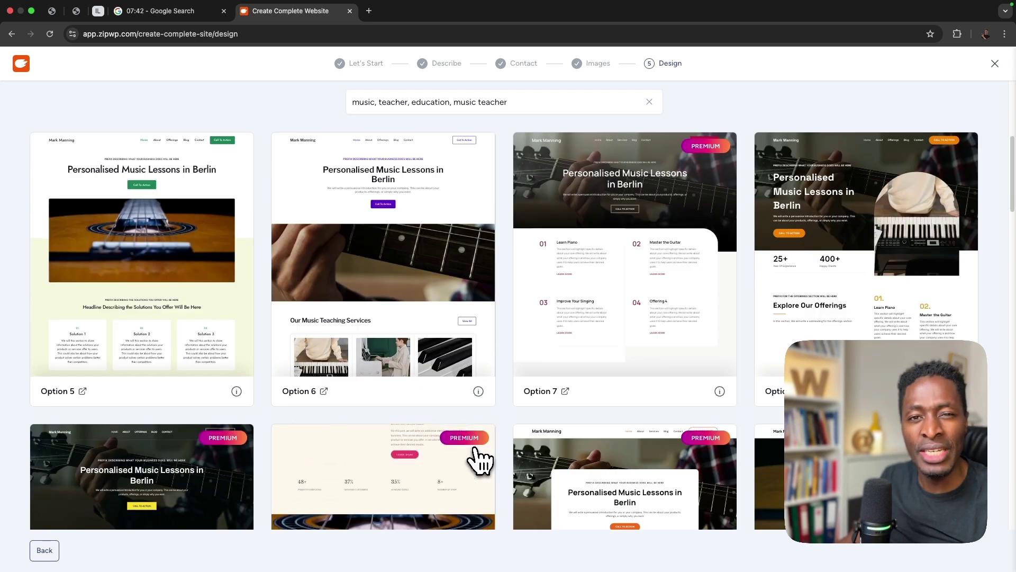
scroll(479, 459, "down", 5)
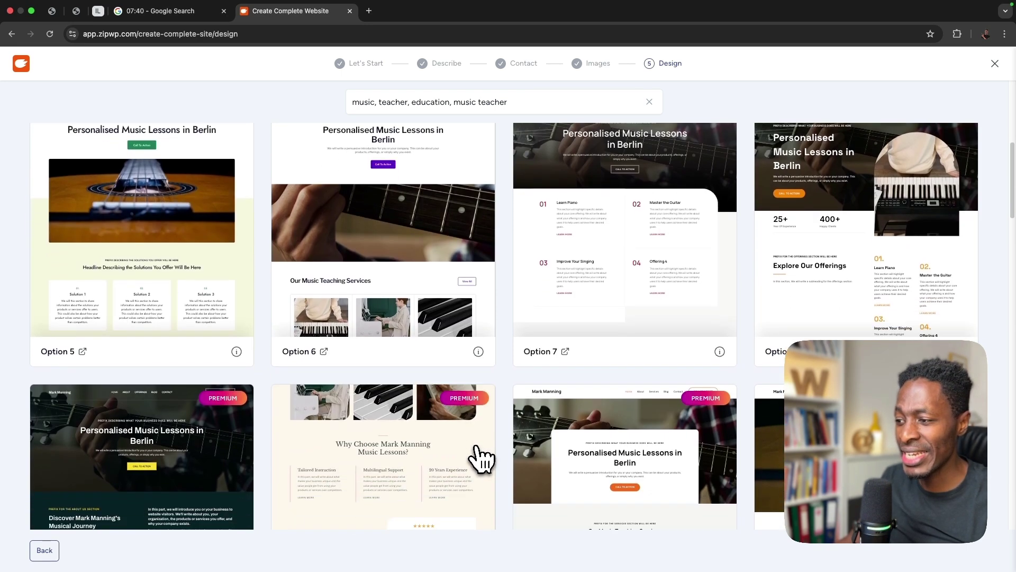
scroll(511, 451, "down", 10)
scroll(523, 448, "up", 4)
scroll(524, 447, "down", 4)
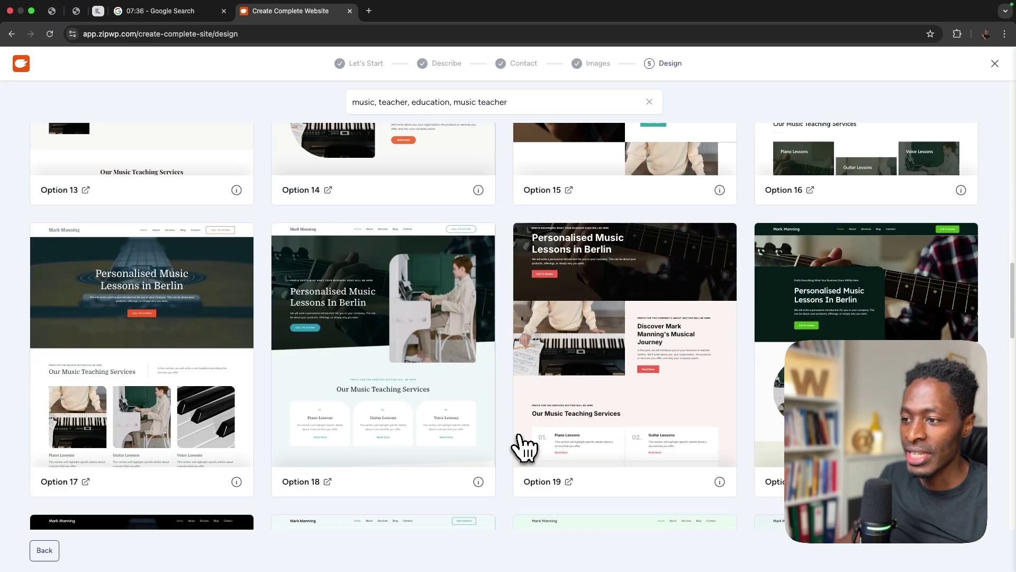
scroll(521, 445, "down", 6)
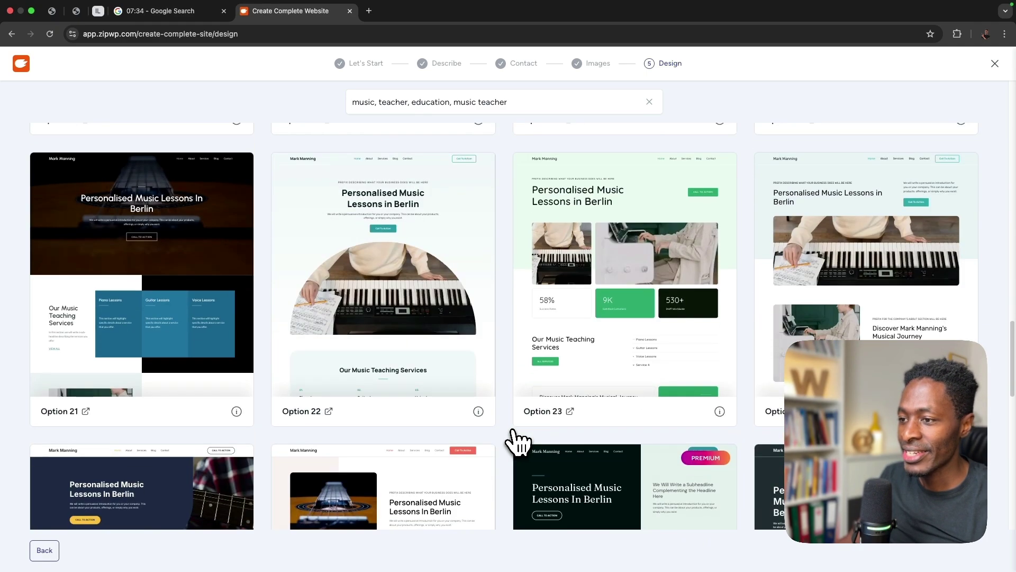
scroll(516, 442, "down", 4)
scroll(516, 442, "up", 4)
scroll(516, 442, "down", 4)
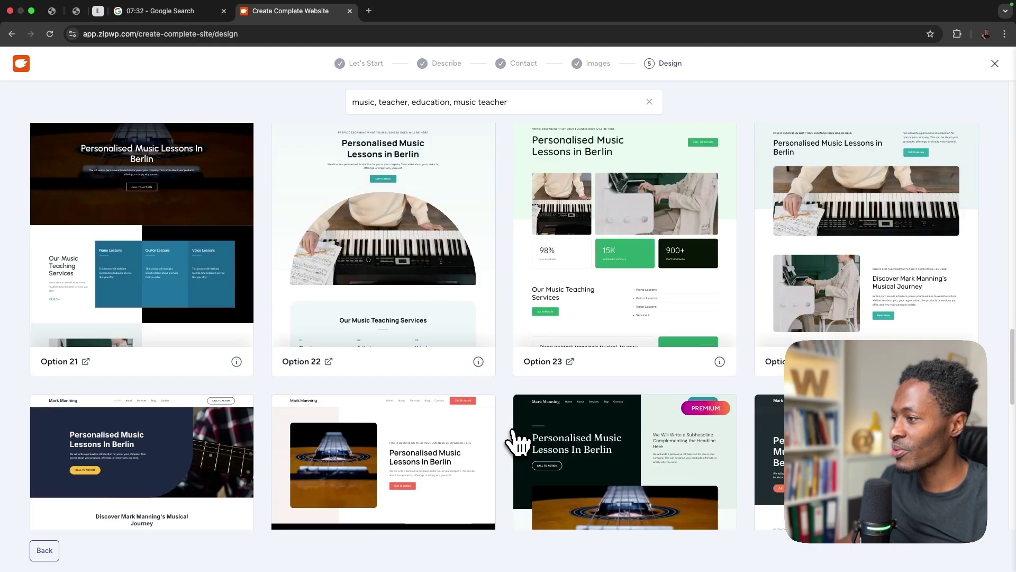
scroll(516, 442, "up", 4)
scroll(516, 442, "down", 5)
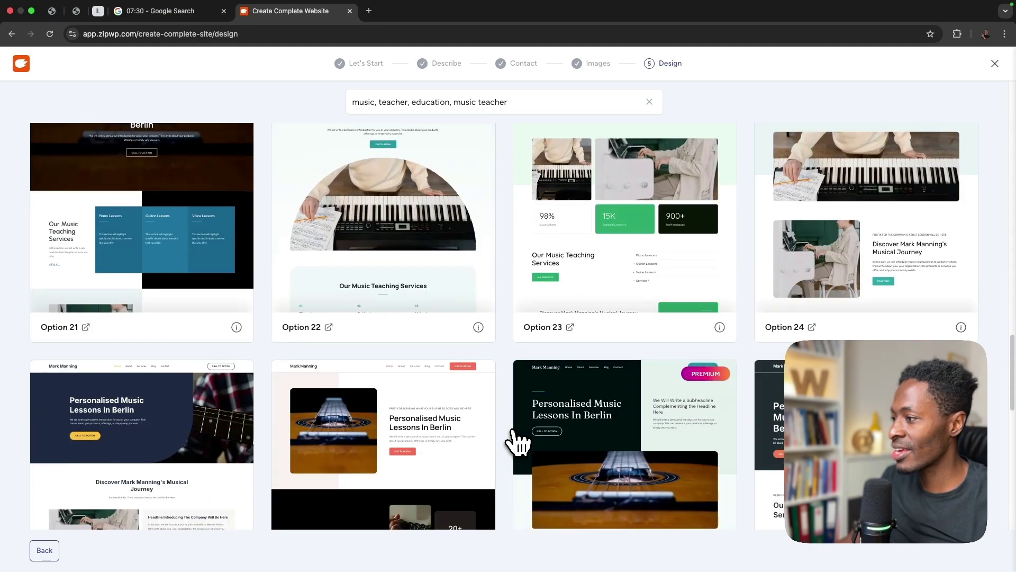
left_click(776, 302)
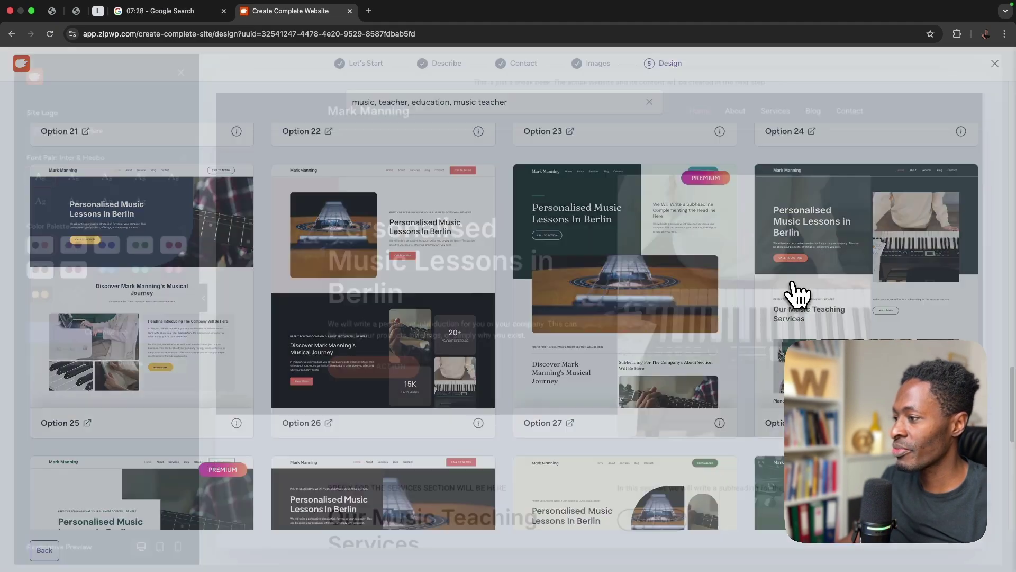
- Give the design the Playfair Display font pair and the purple Style 1 palette
left_click(129, 243)
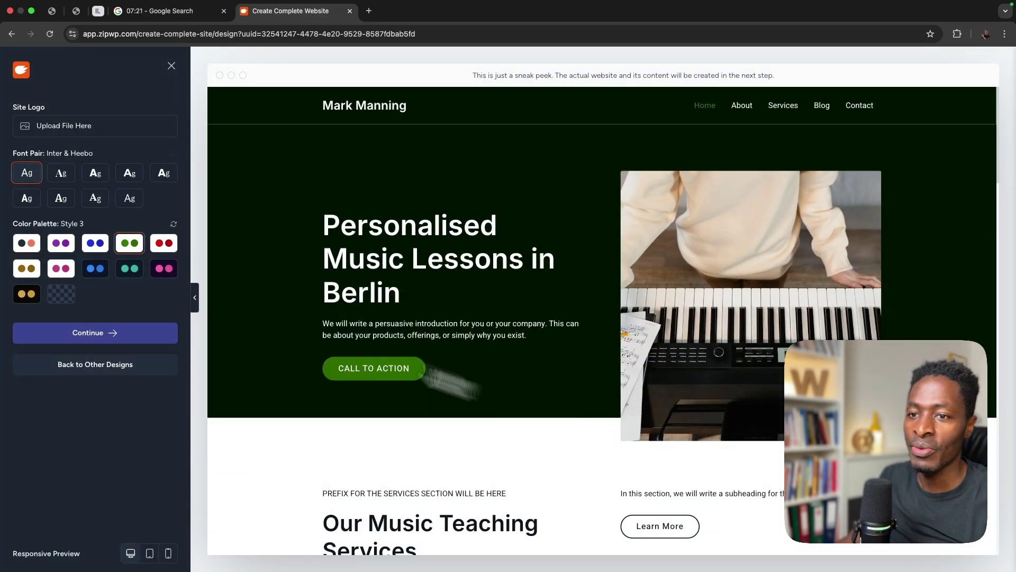
left_click(63, 175)
left_click(97, 175)
left_click(62, 177)
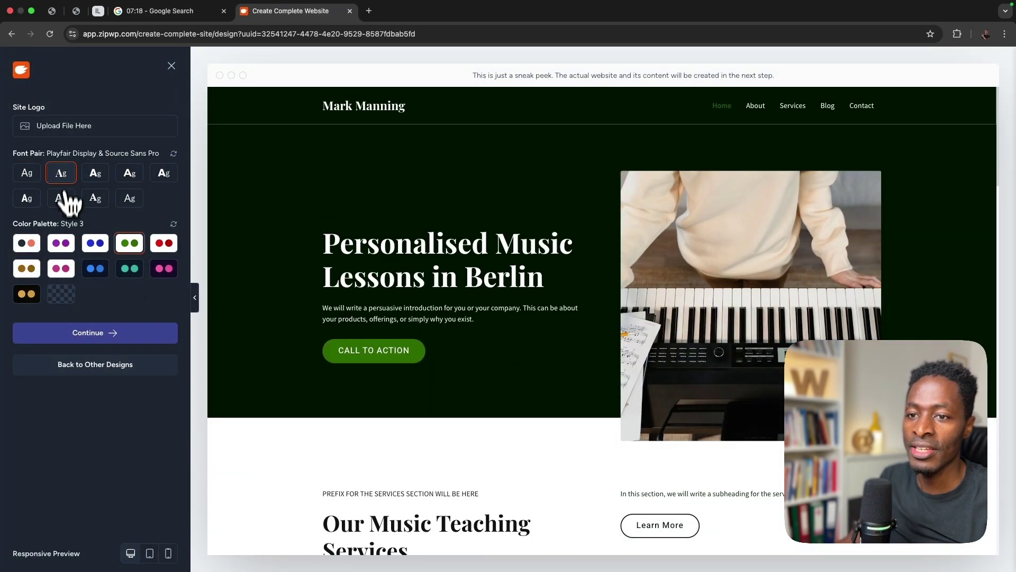
left_click(63, 244)
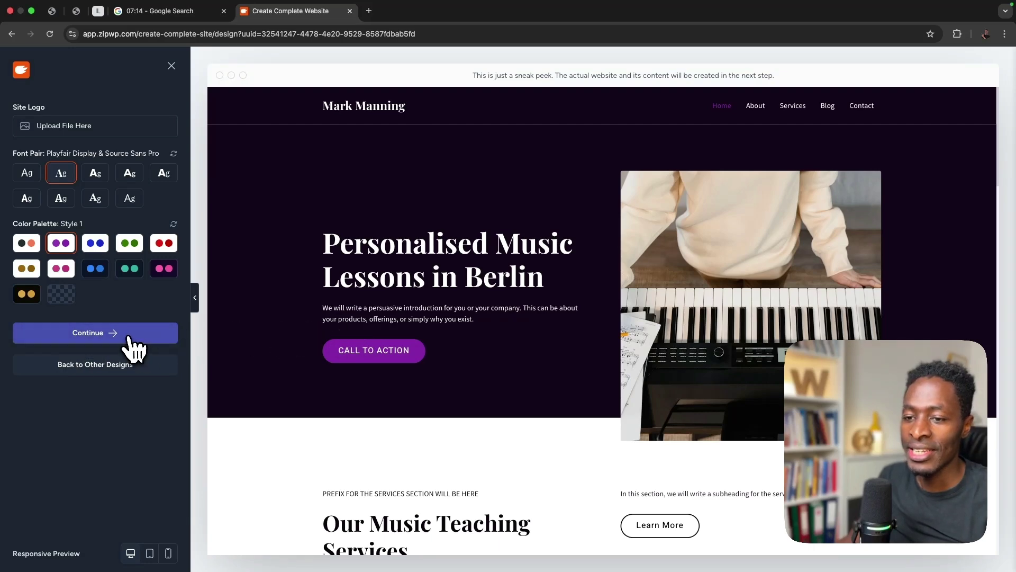
- Keep Blog, Page Builder and Contact Form features and confirm building the website
left_click(132, 347)
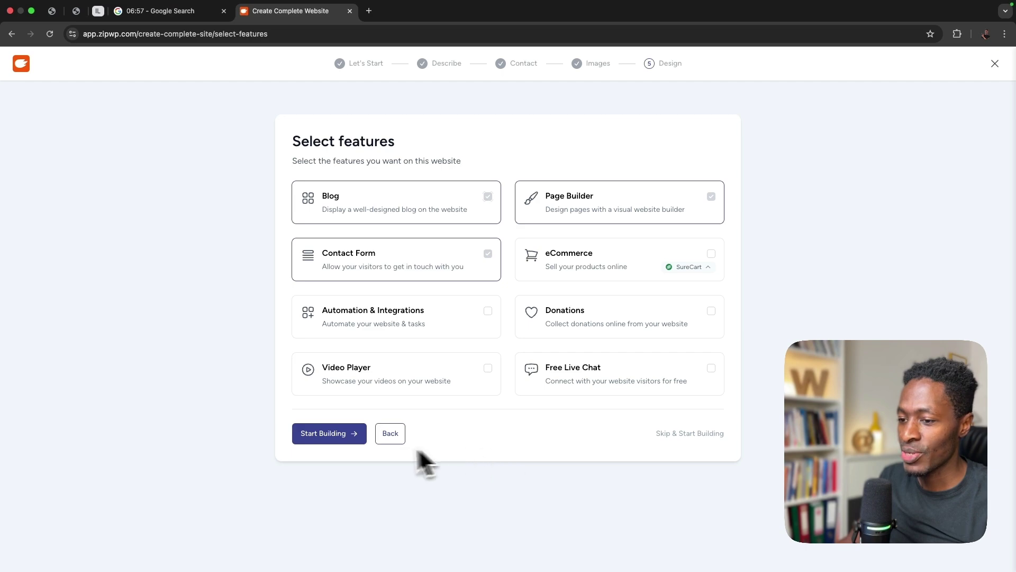
left_click(337, 437)
left_click(461, 410)
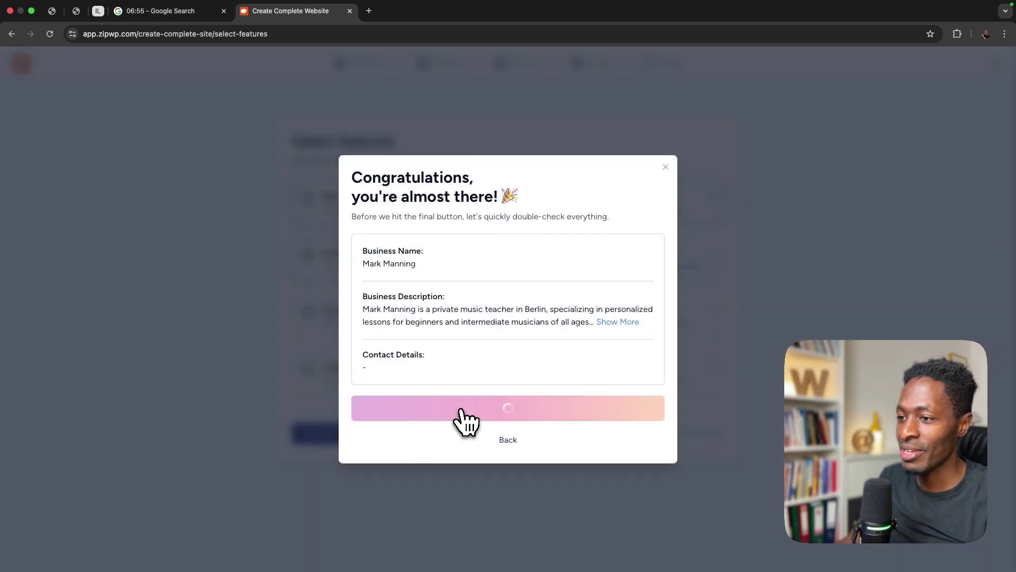
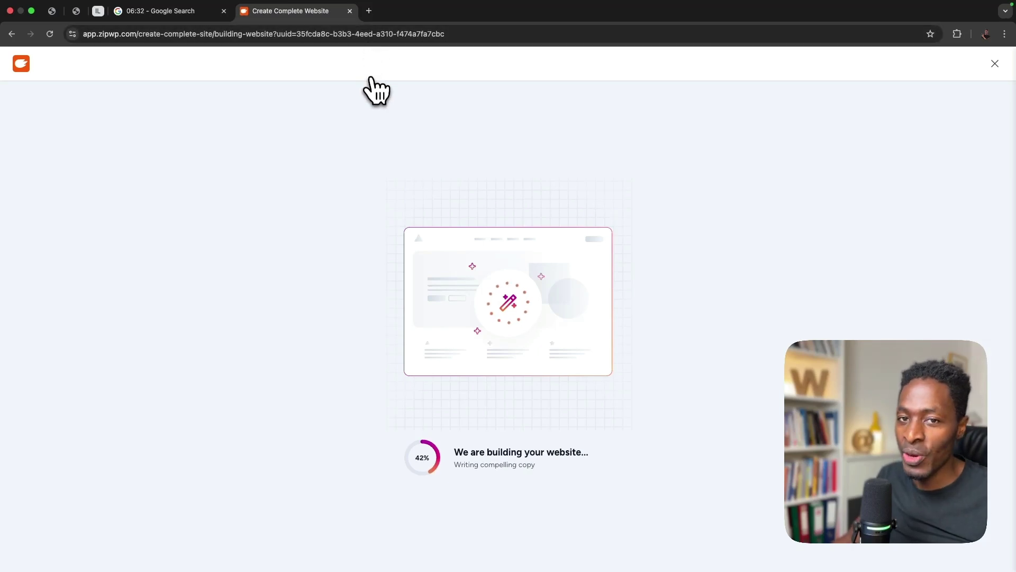
- Open hostinger.com in a new tab, log in to hPanel, and return to the ZipWP build tab
mouse_move(383, 8)
left_click(369, 24)
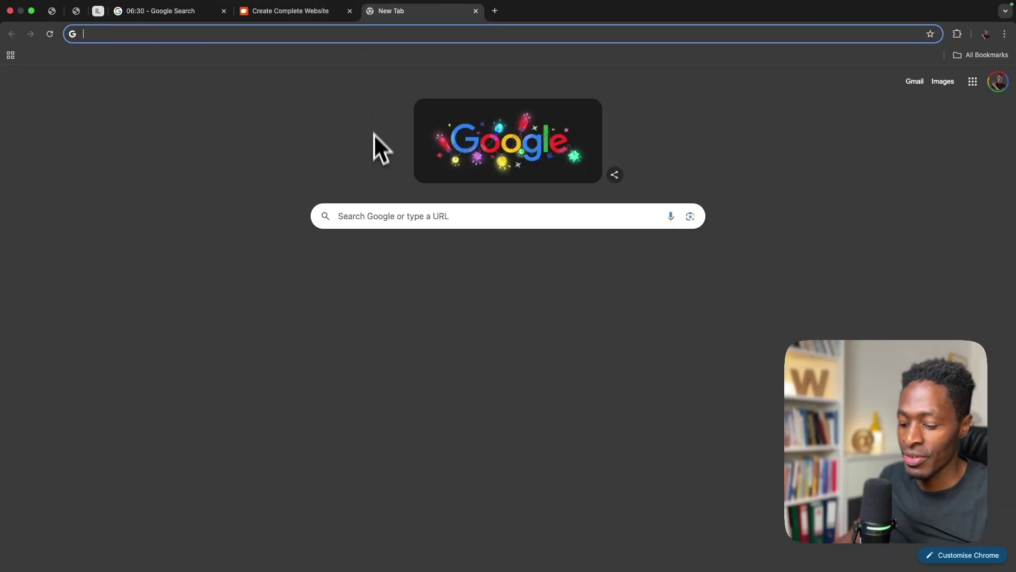
type("ho")
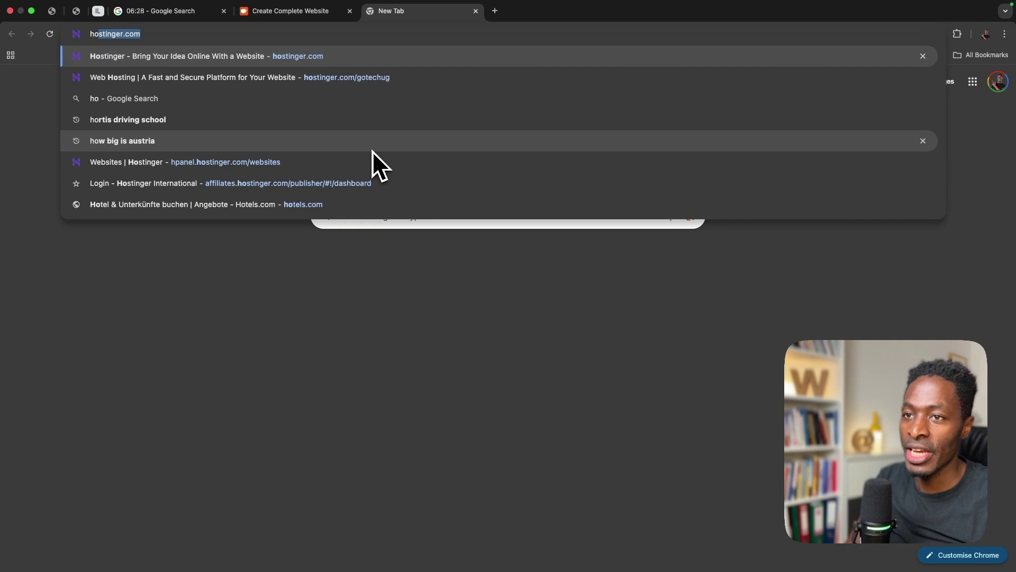
key("BackSpace")
key("super+a")
key("super+v")
key("Return")
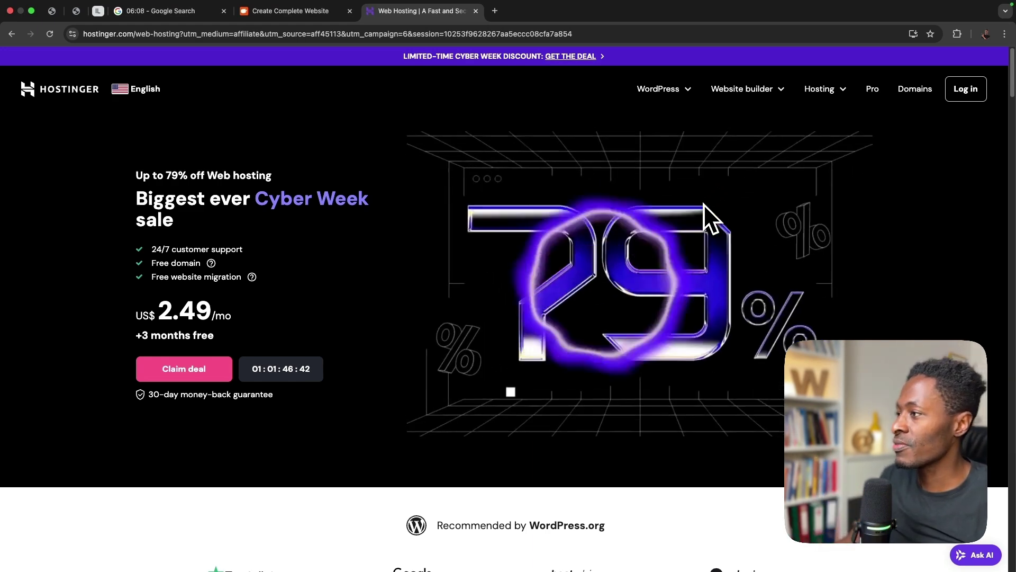
left_click(967, 93)
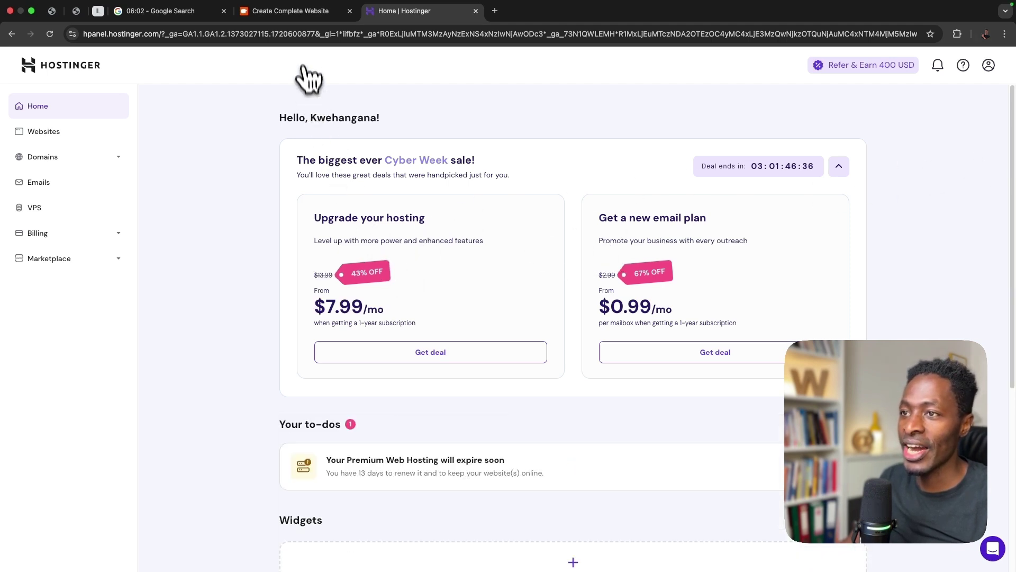
left_click(299, 12)
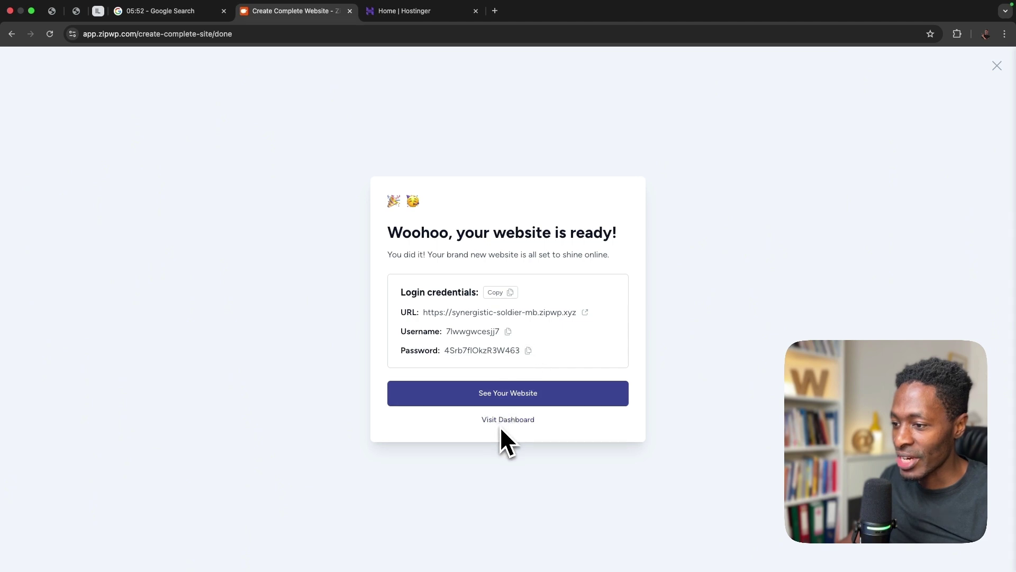
left_click(524, 395)
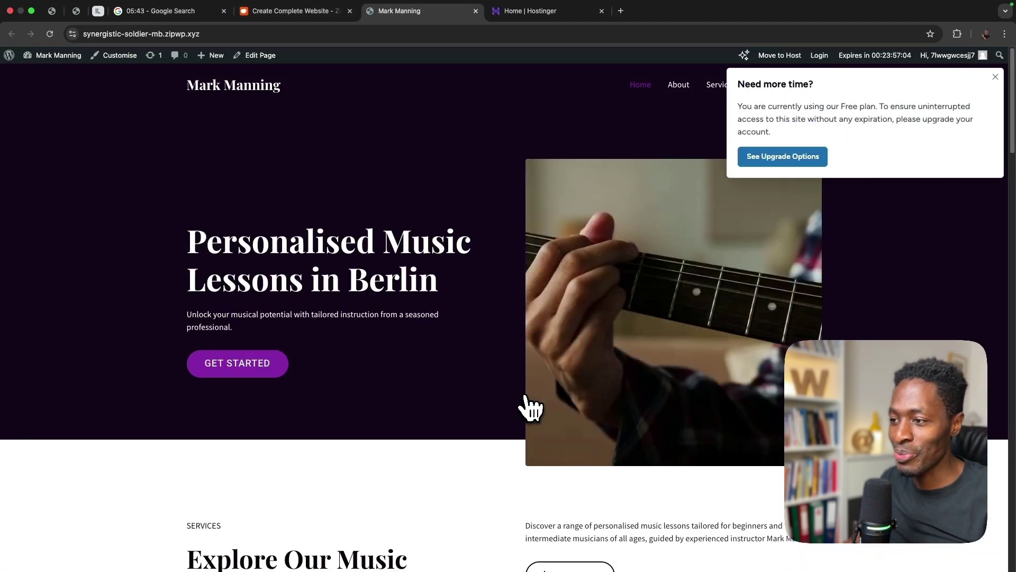
left_click(995, 78)
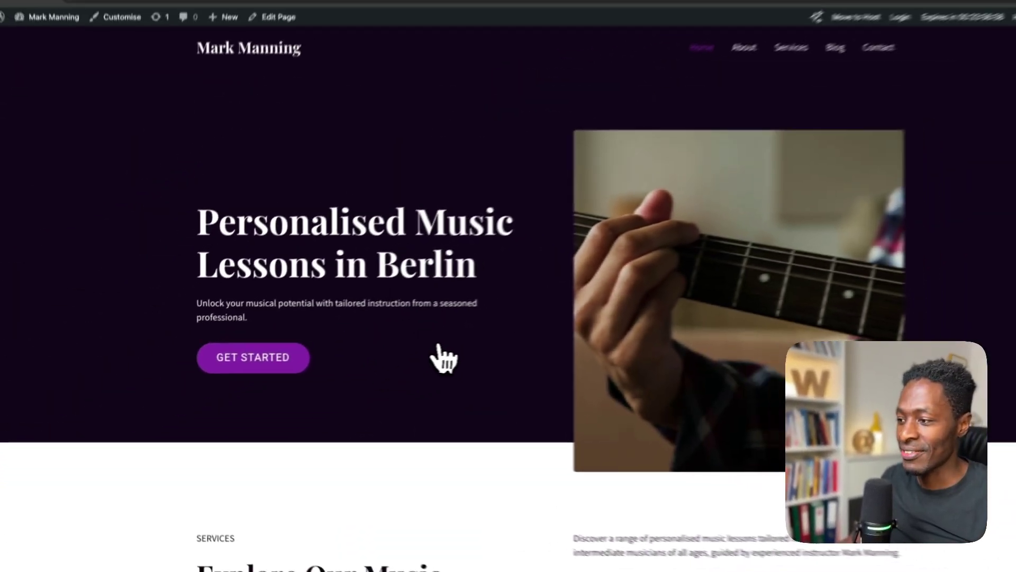
scroll(461, 403, "down", 5)
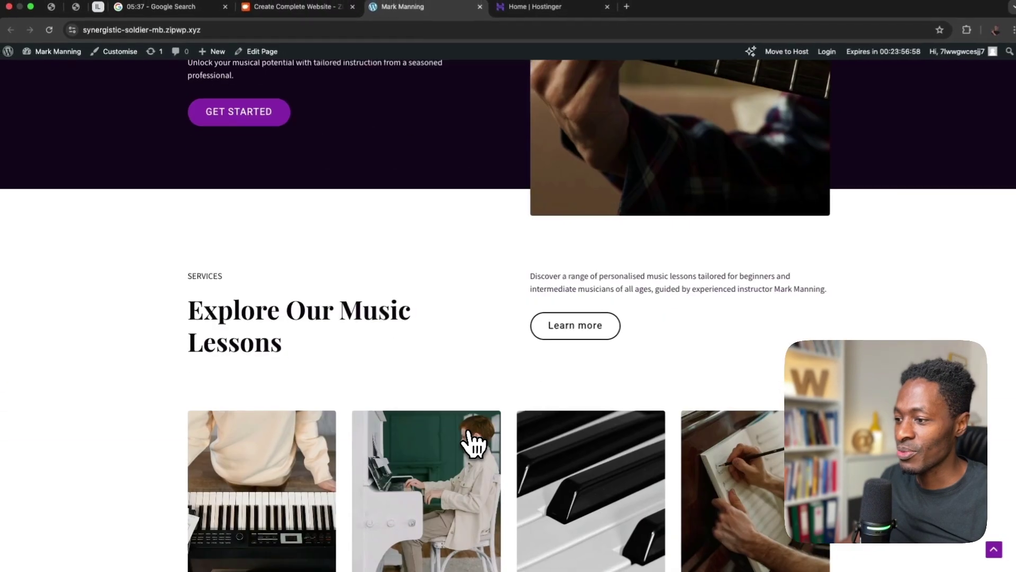
scroll(473, 443, "down", 5)
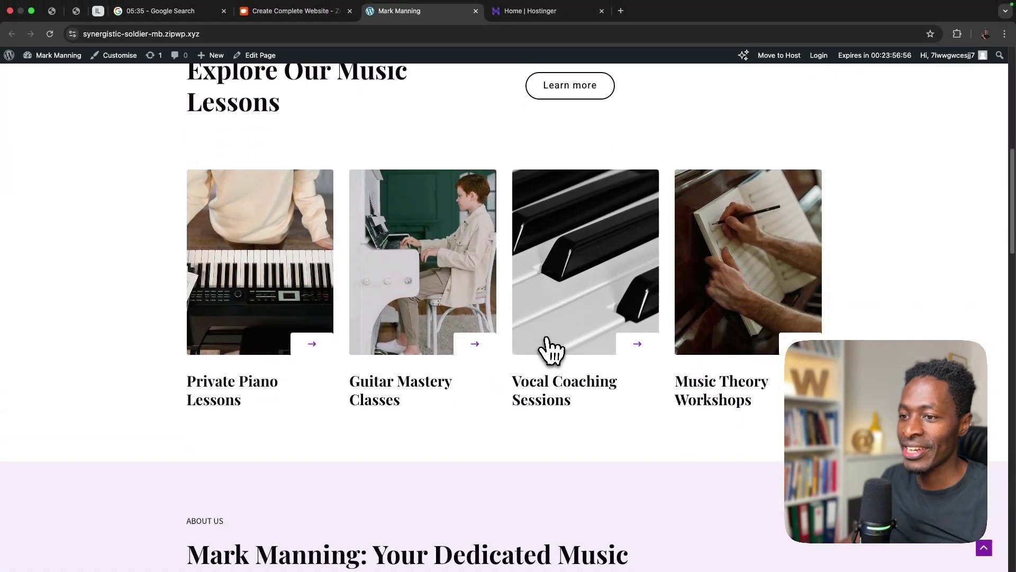
scroll(550, 350, "down", 10)
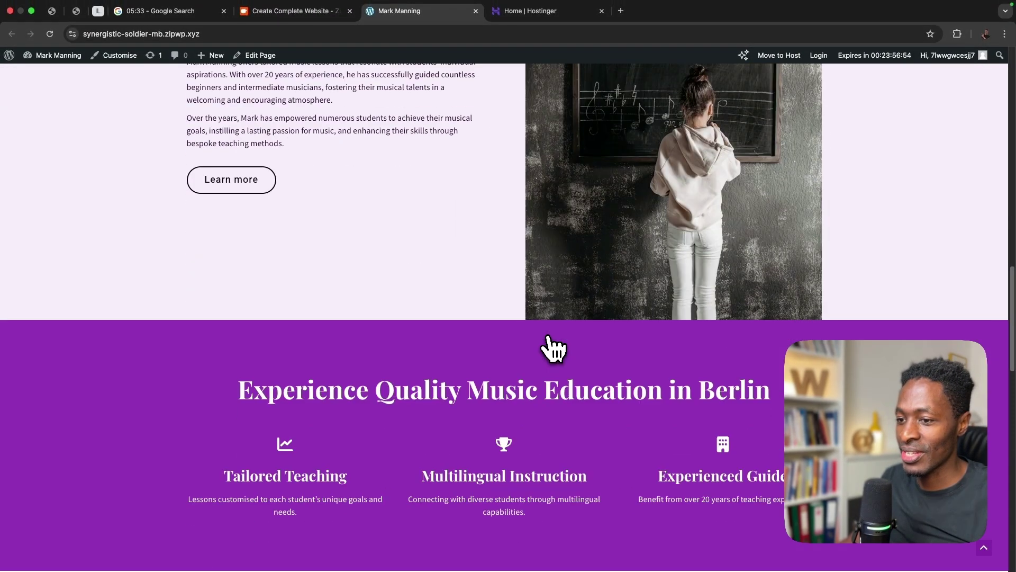
scroll(551, 347, "down", 15)
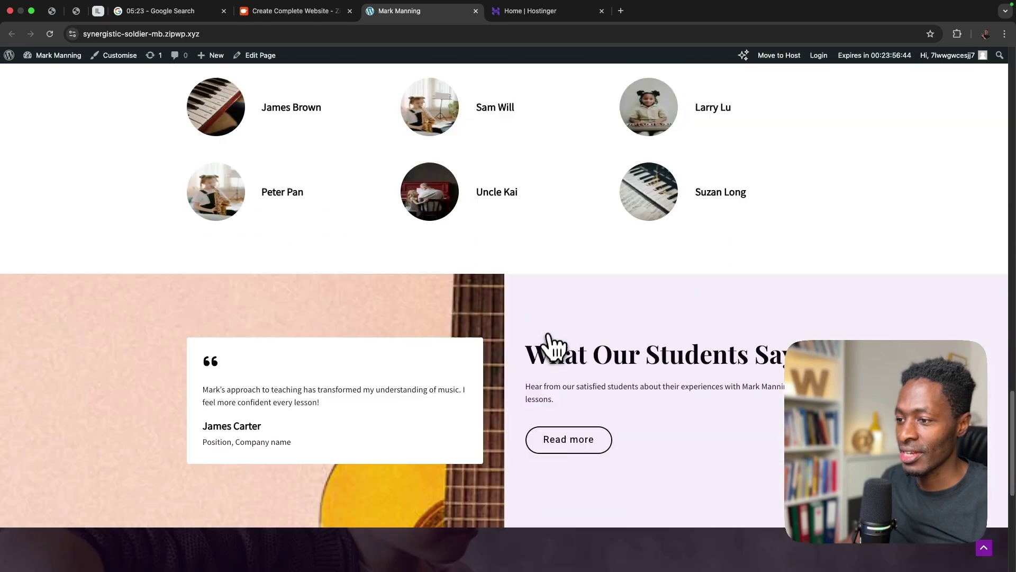
scroll(550, 339, "down", 7)
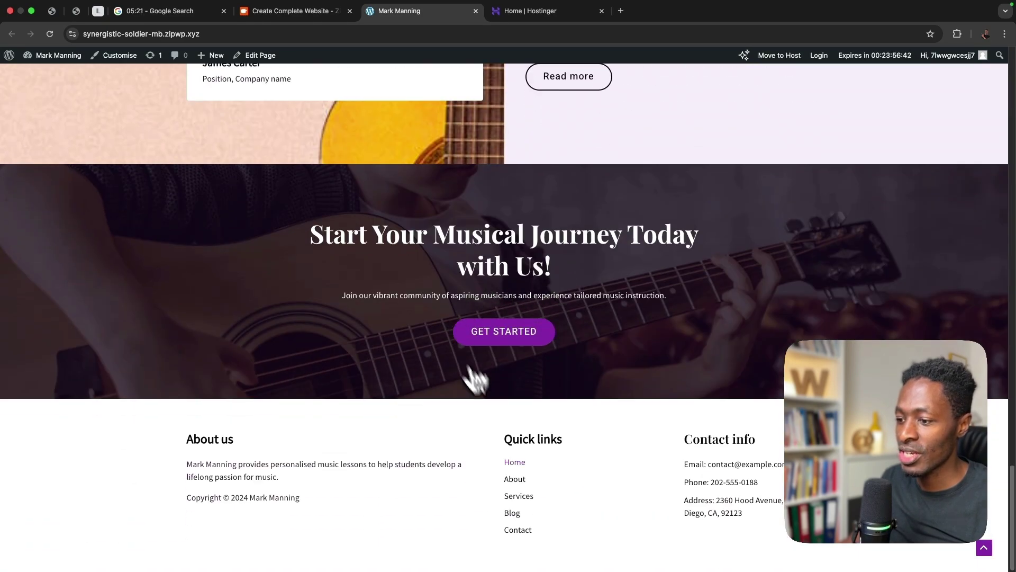
scroll(508, 418, "up", 20)
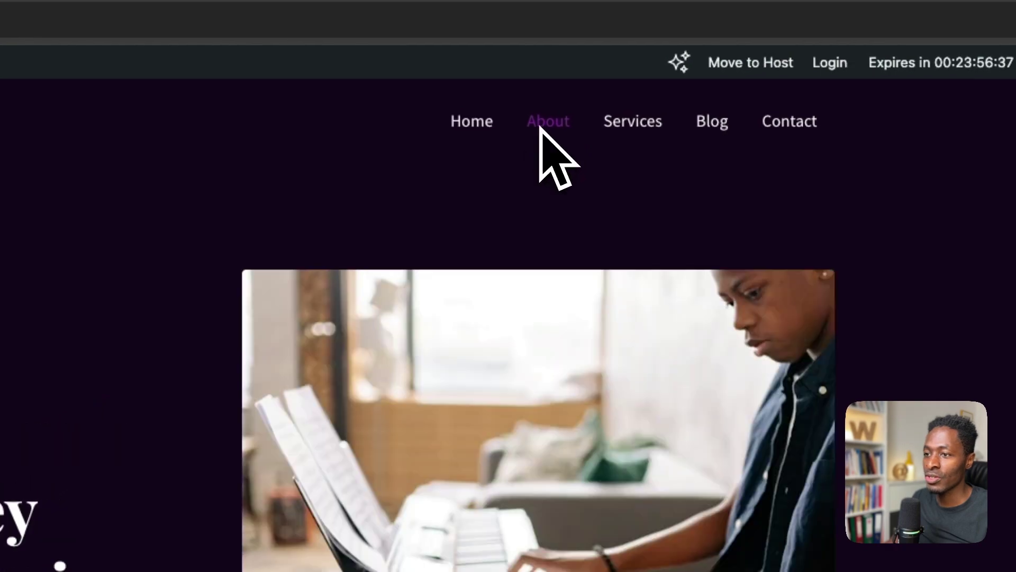
- Look over the site's About page
left_click(545, 125)
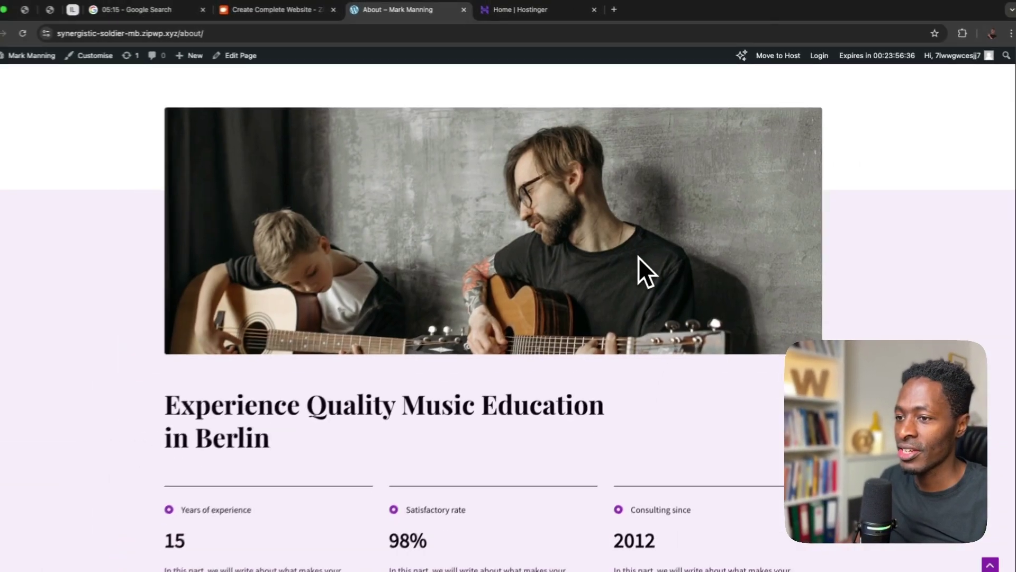
scroll(641, 254, "down", 8)
scroll(644, 250, "up", 6)
scroll(645, 251, "down", 7)
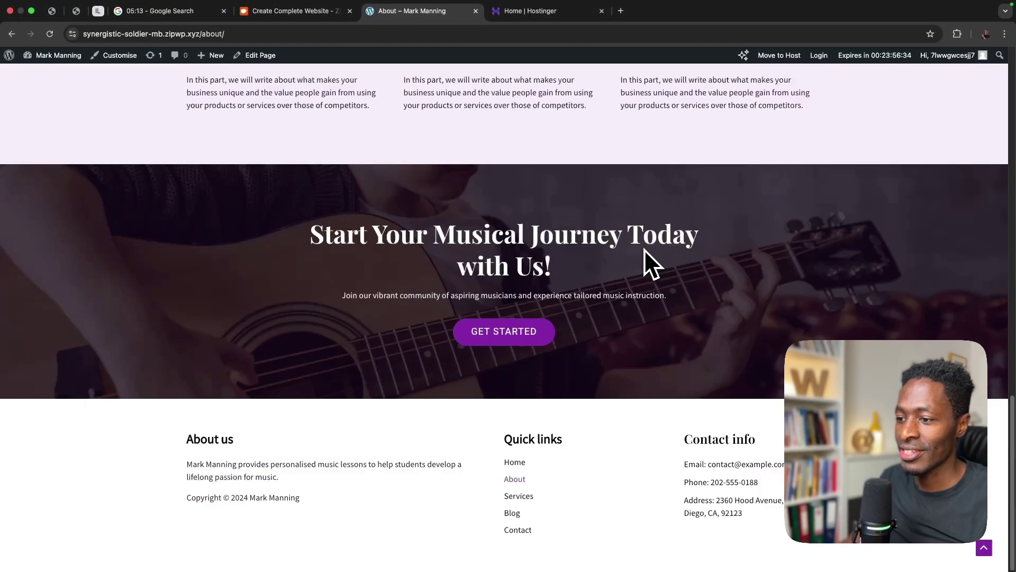
scroll(646, 261, "up", 7)
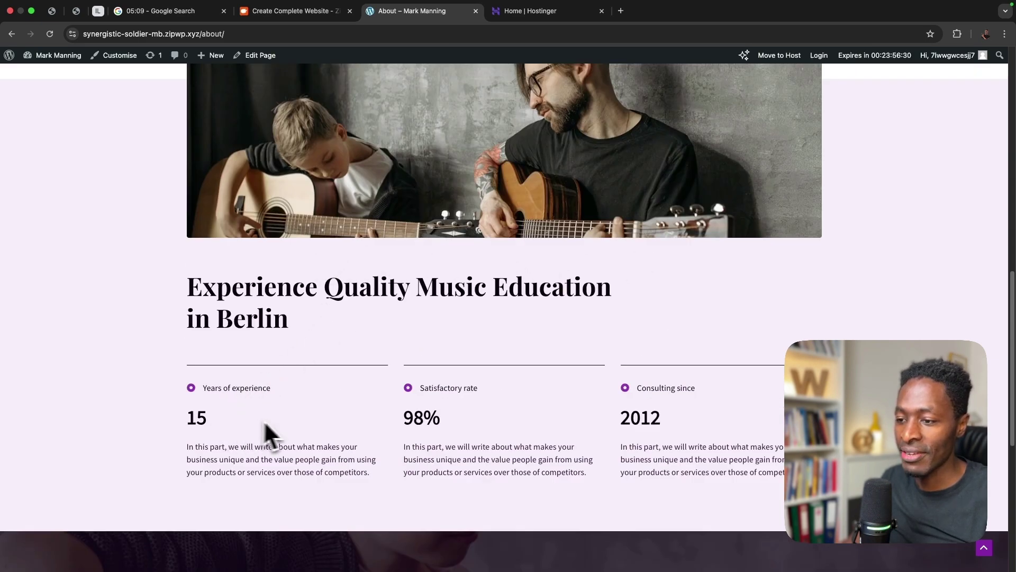
scroll(650, 427, "down", 5)
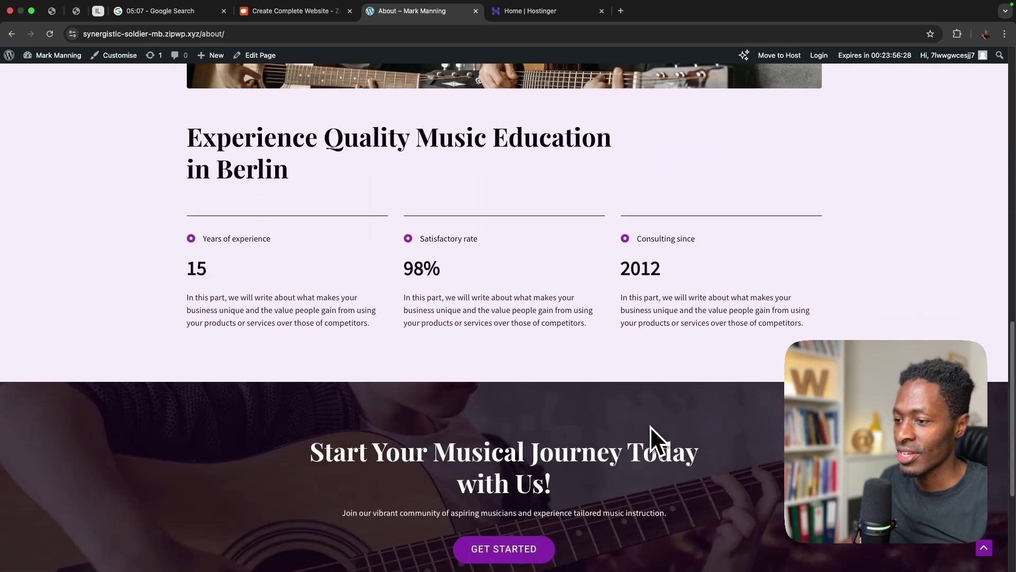
scroll(650, 427, "up", 15)
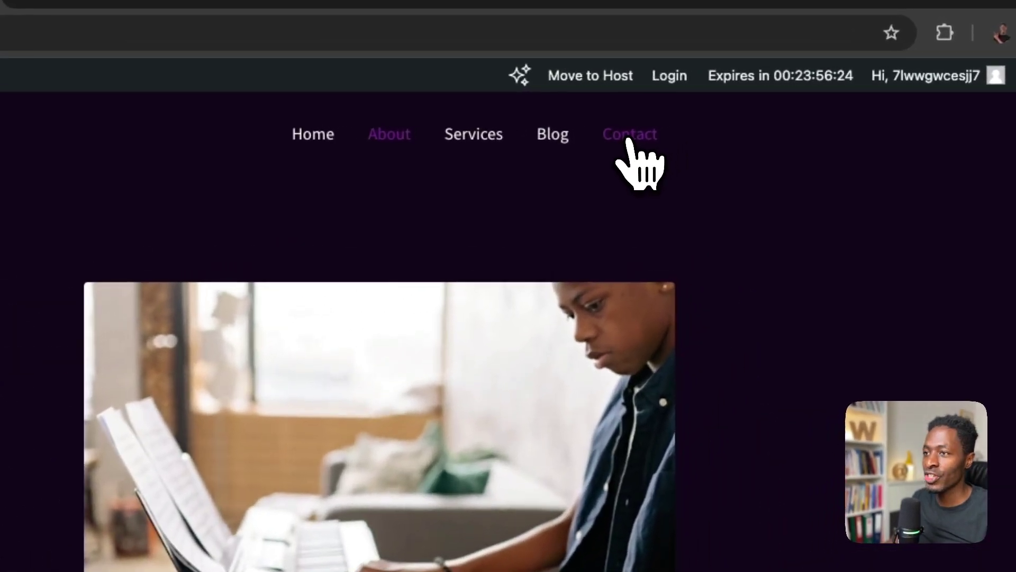
- Check the Contact page's office locations, then return to the ZipWP site-ready tab
left_click(713, 110)
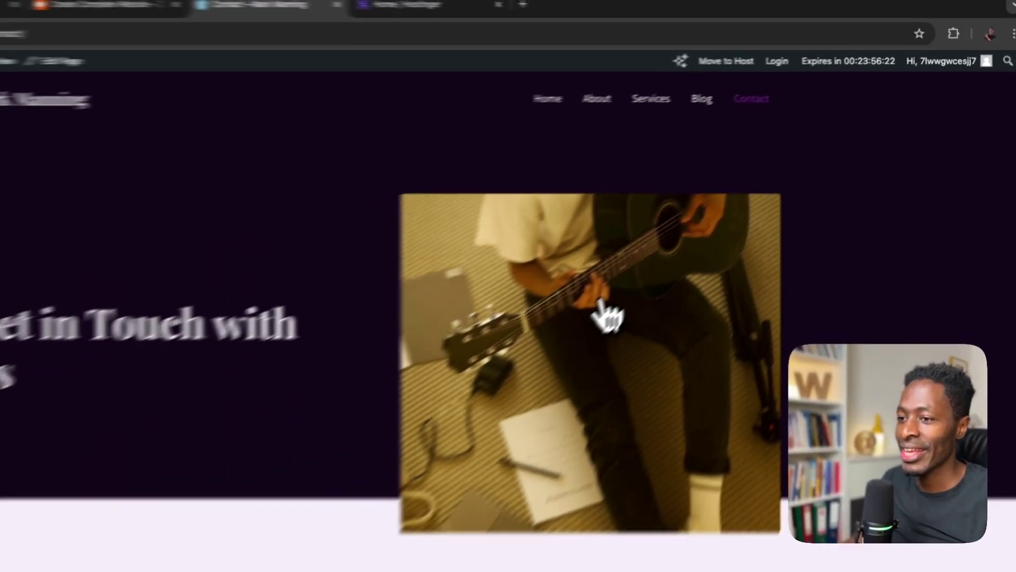
scroll(677, 264, "down", 8)
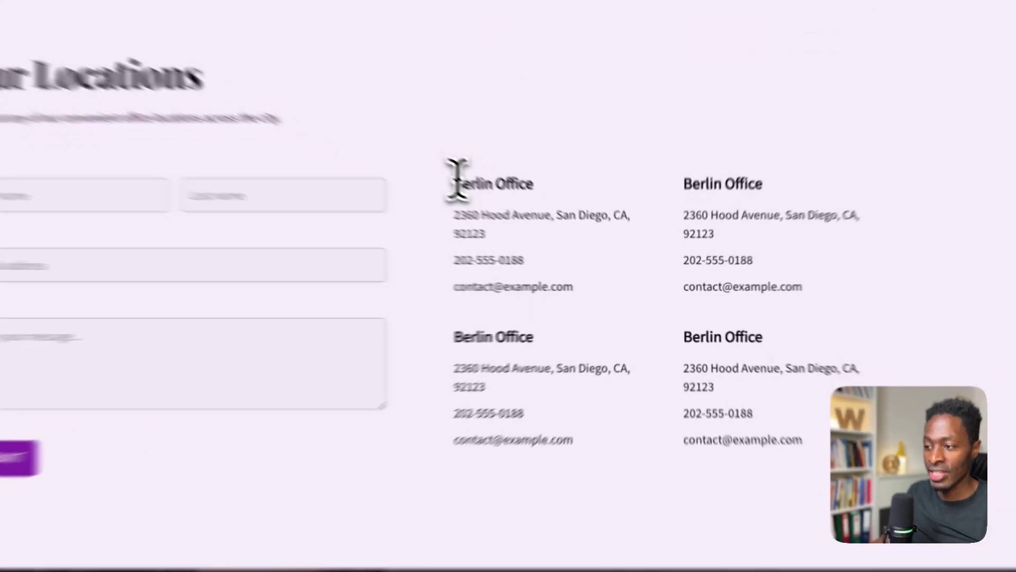
left_click_drag(525, 221, 694, 354)
left_click_drag(710, 400, 719, 490)
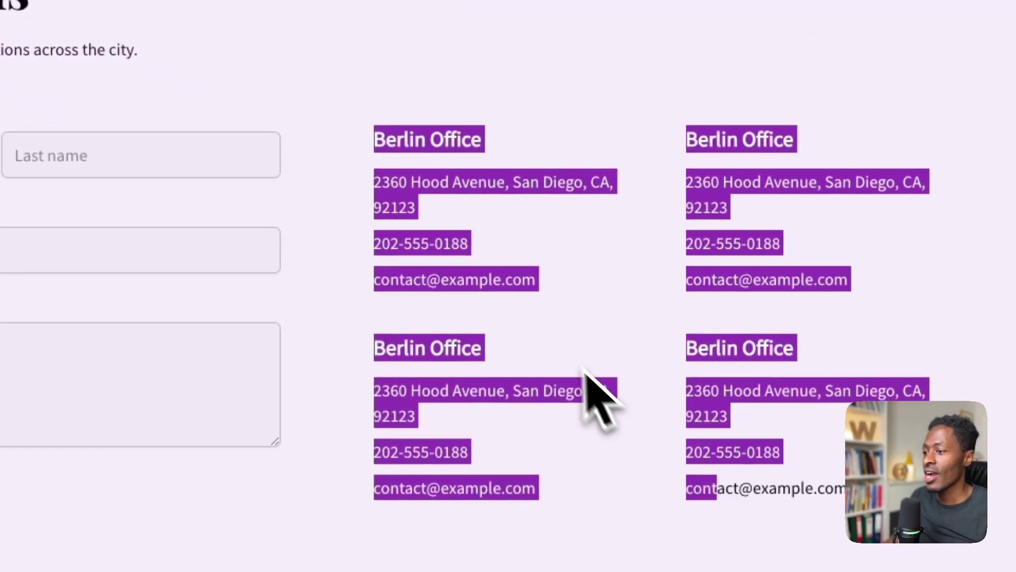
left_click(458, 238)
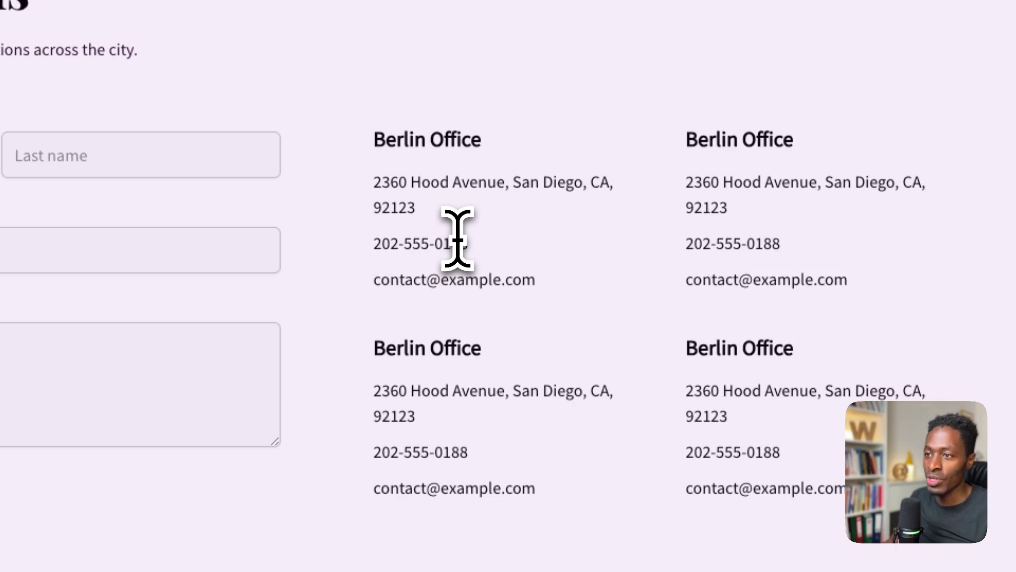
scroll(458, 238, "up", 10)
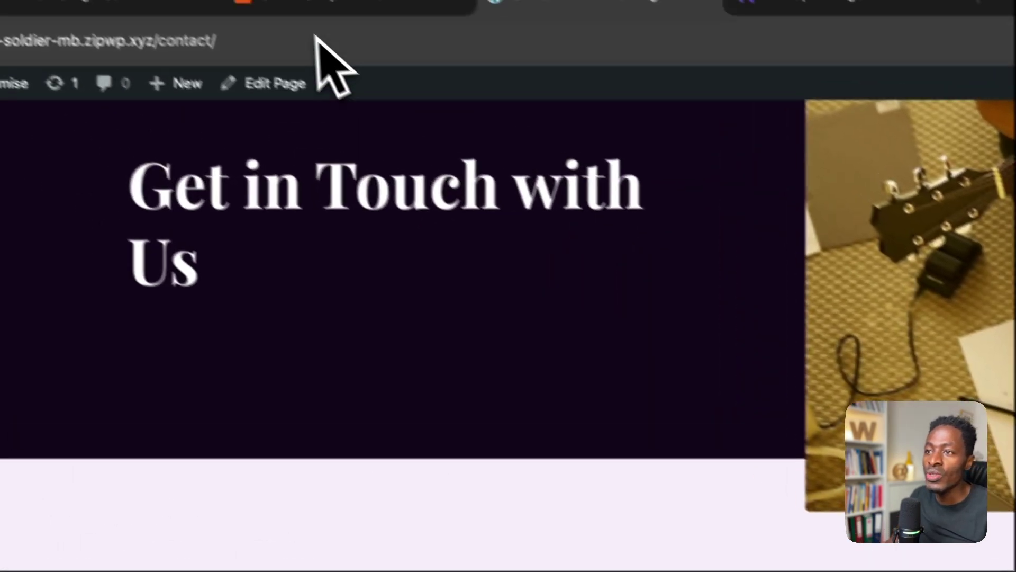
left_click(345, 21)
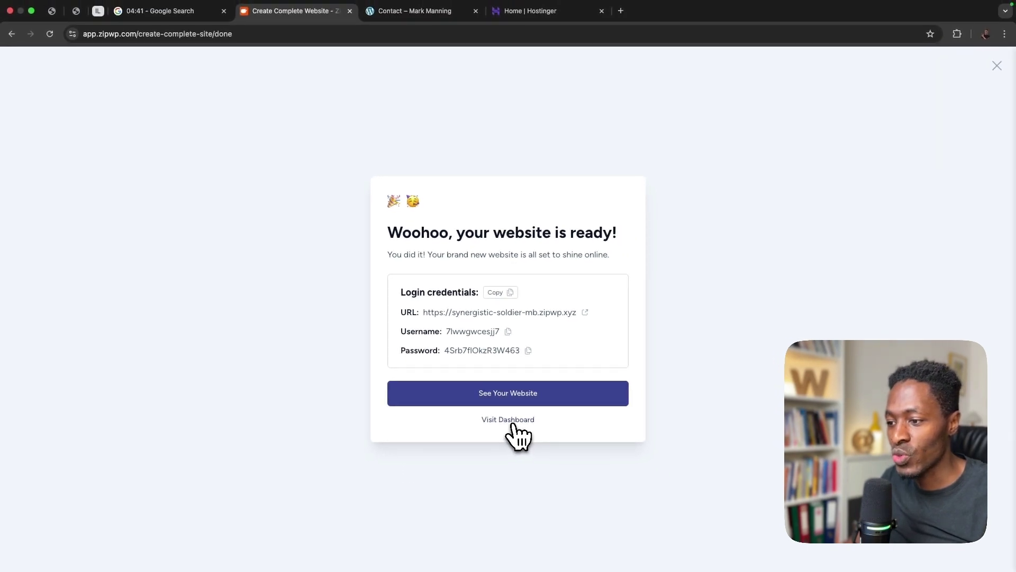
left_click(513, 423)
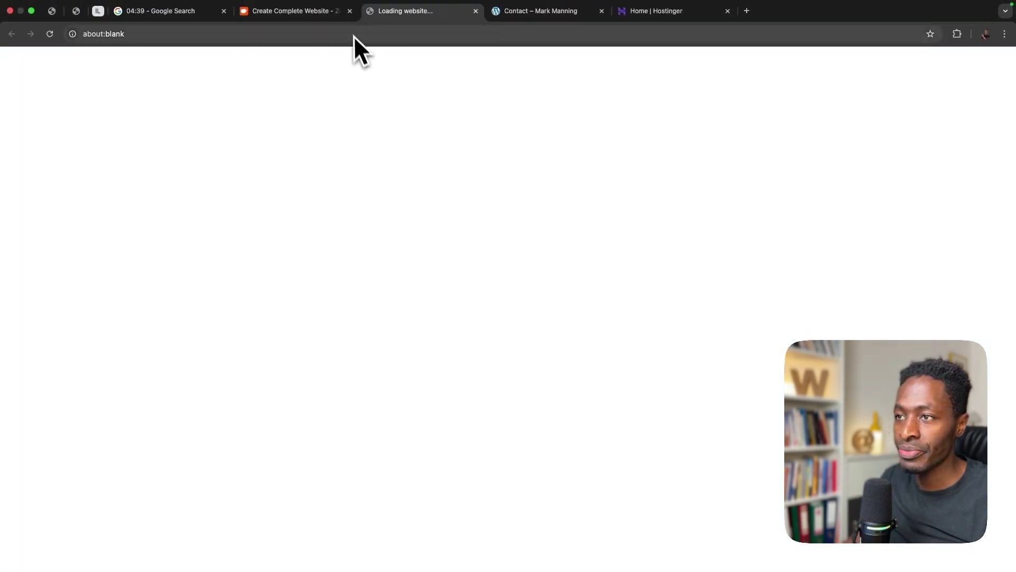
key("super+w")
left_click(997, 67)
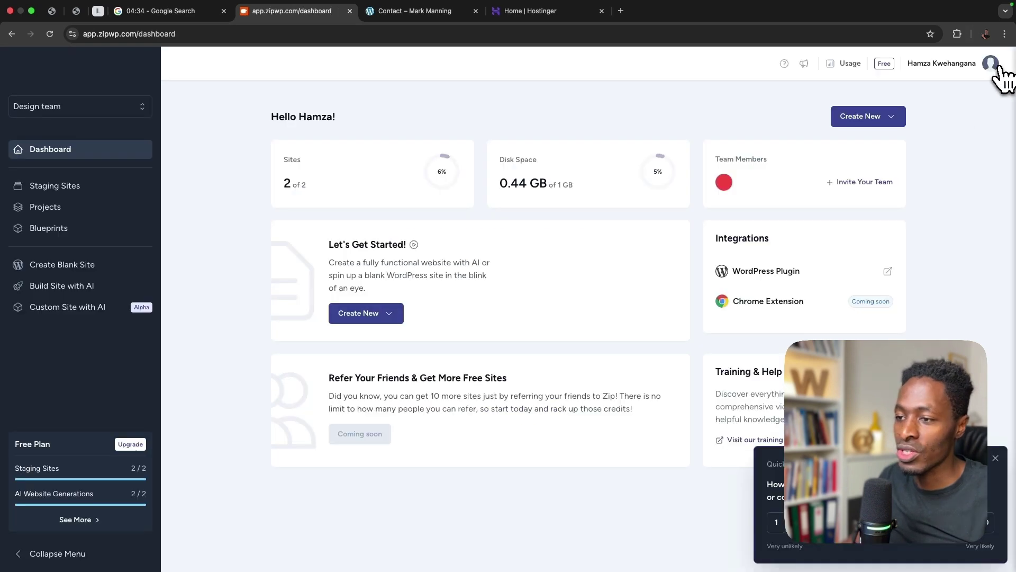
left_click(73, 189)
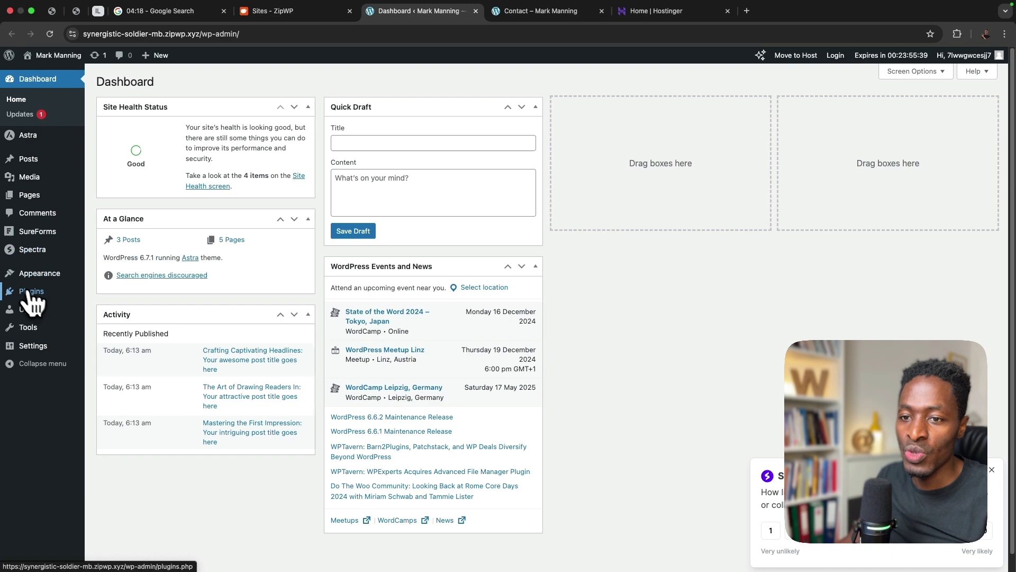
- Search Add New Plugin for 'wpvivid', then install and activate WPvivid Backup & Migration
mouse_move(29, 294)
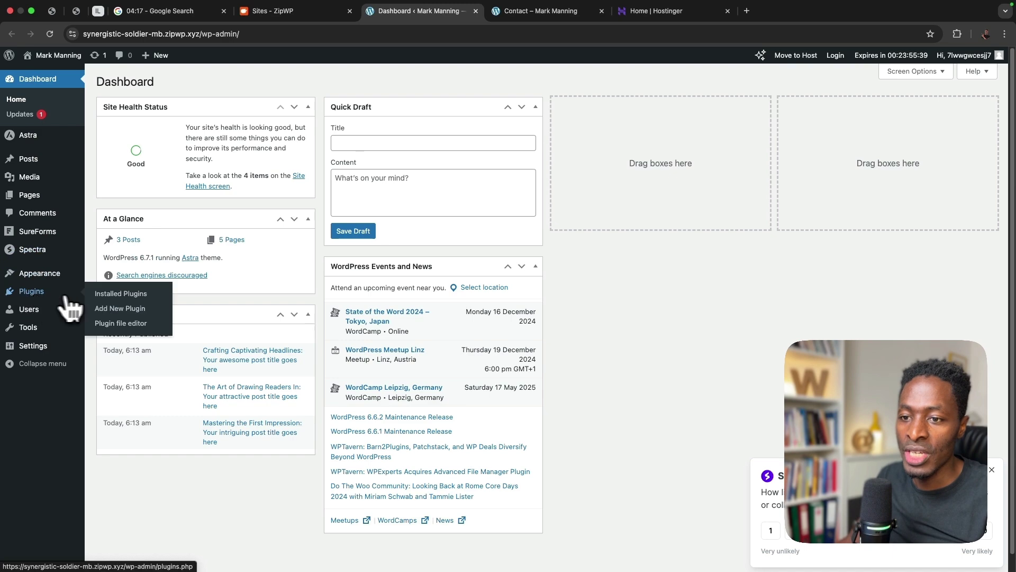
left_click(109, 309)
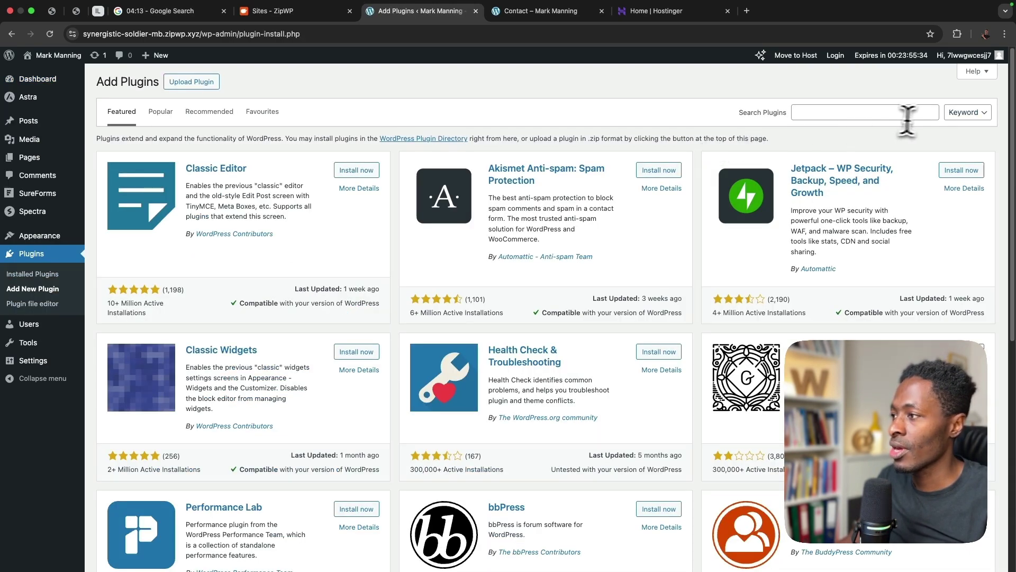
left_click(880, 116)
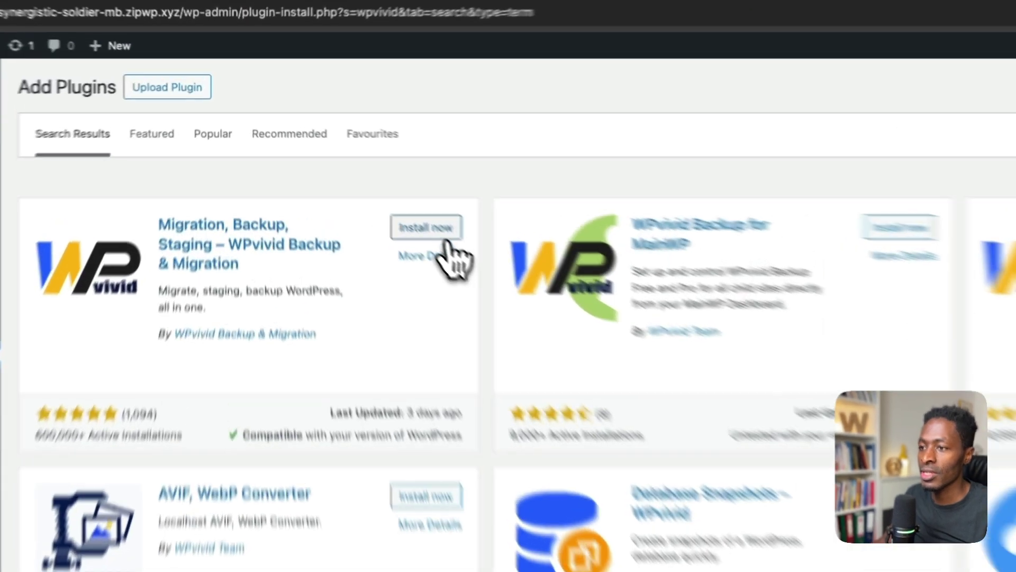
left_click(367, 173)
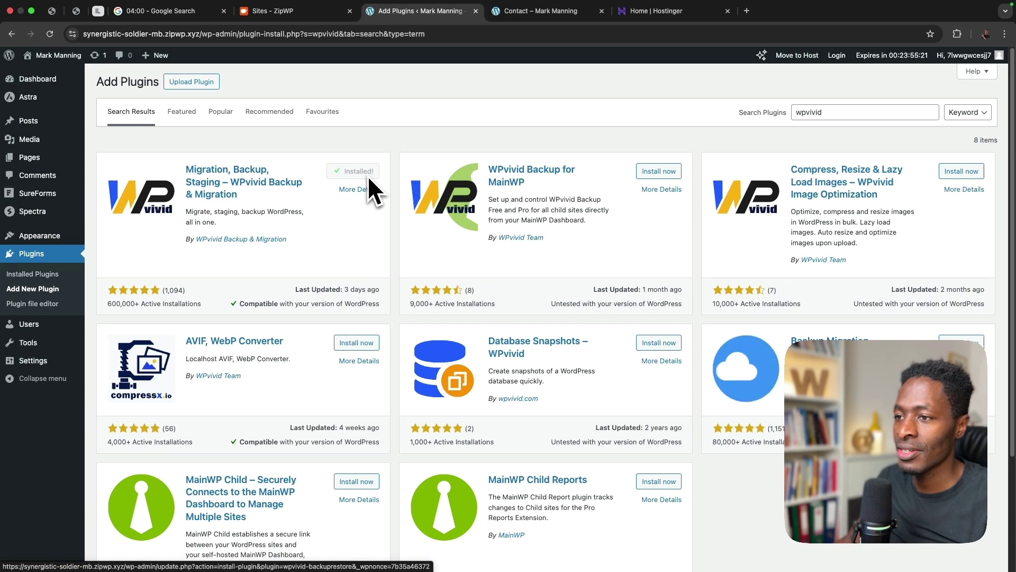
left_click(365, 173)
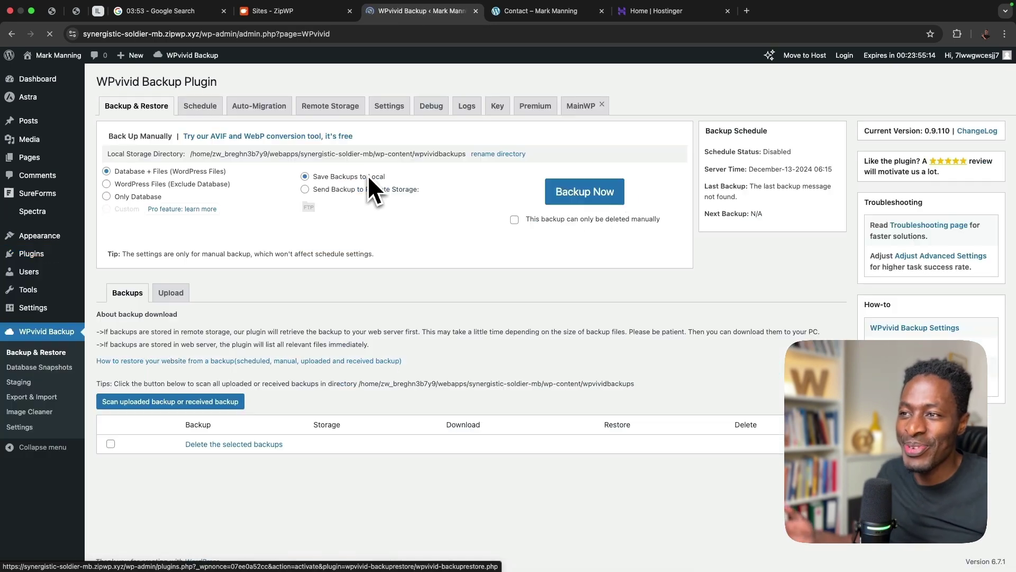
- Run a Database + Files backup saved locally, checking Hostinger while it completes
left_click(551, 206)
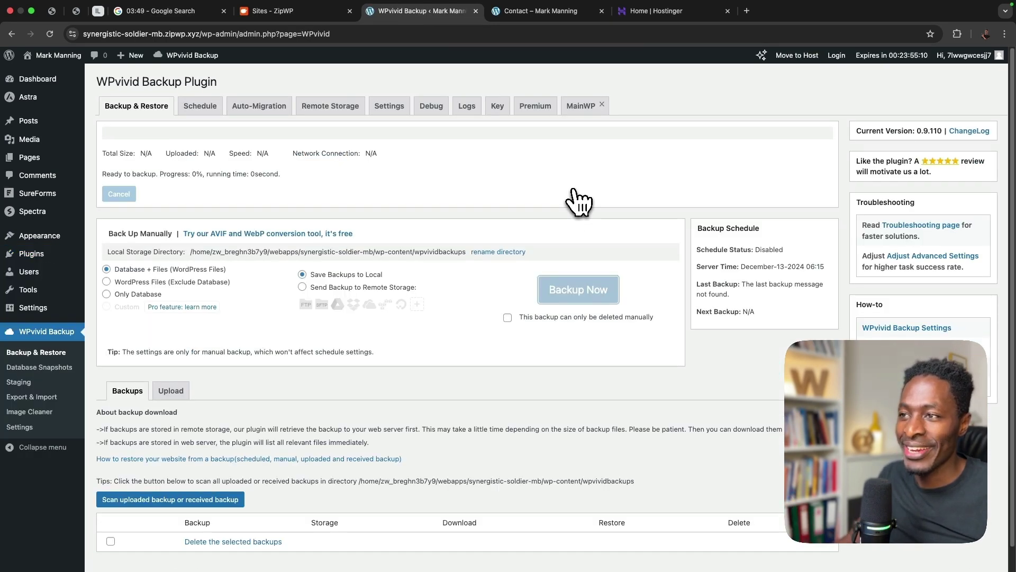
left_click(656, 15)
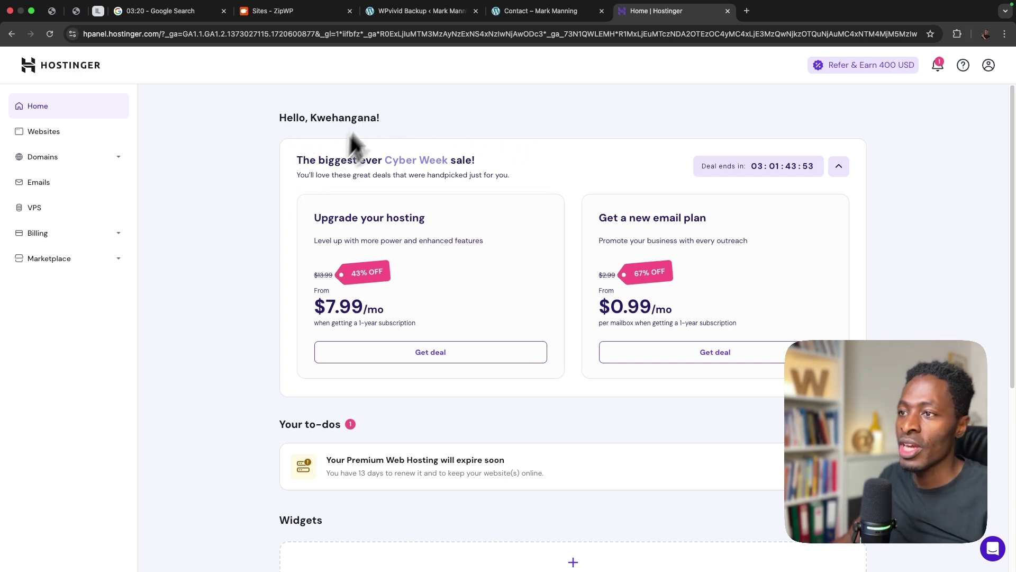
left_click(421, 15)
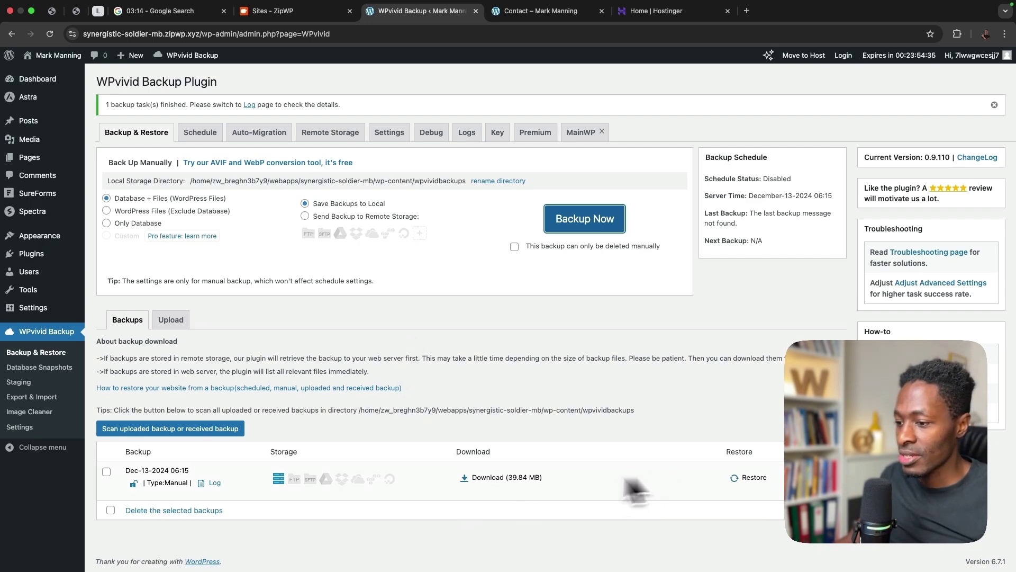
- Download the 39.84 MB backup zip, then go back to the Hostinger dashboard
left_click(479, 478)
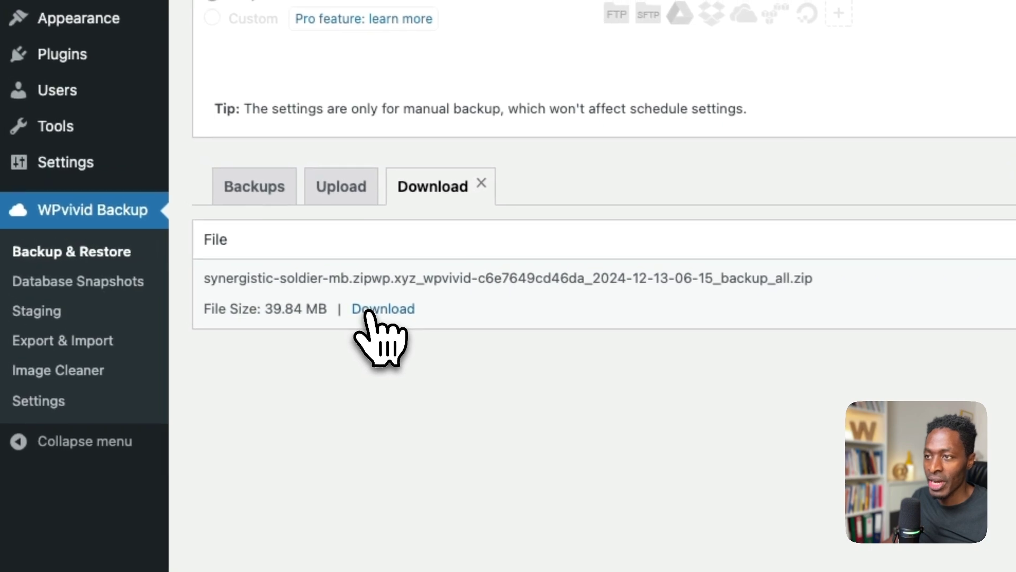
left_click(369, 316)
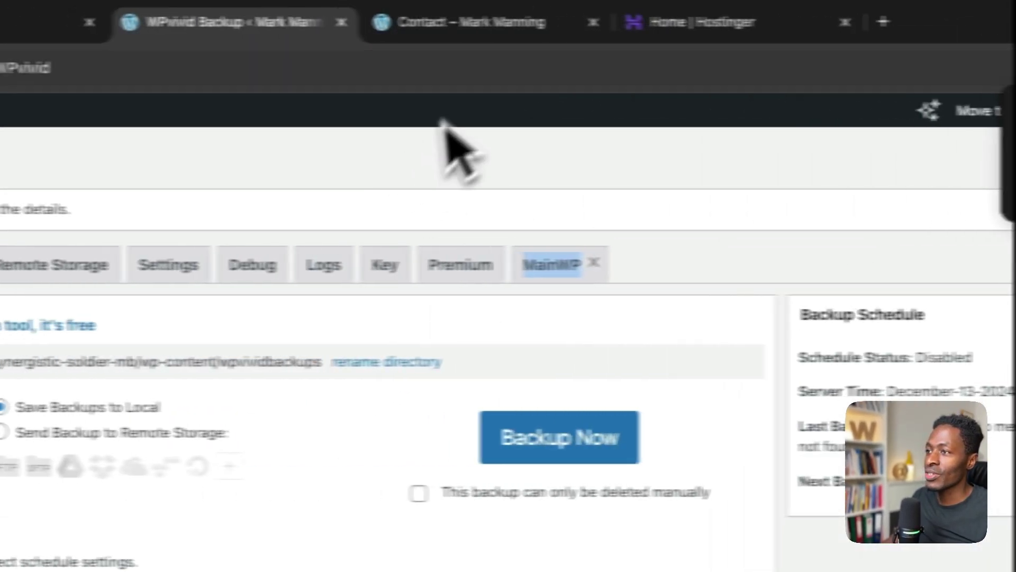
left_click(652, 29)
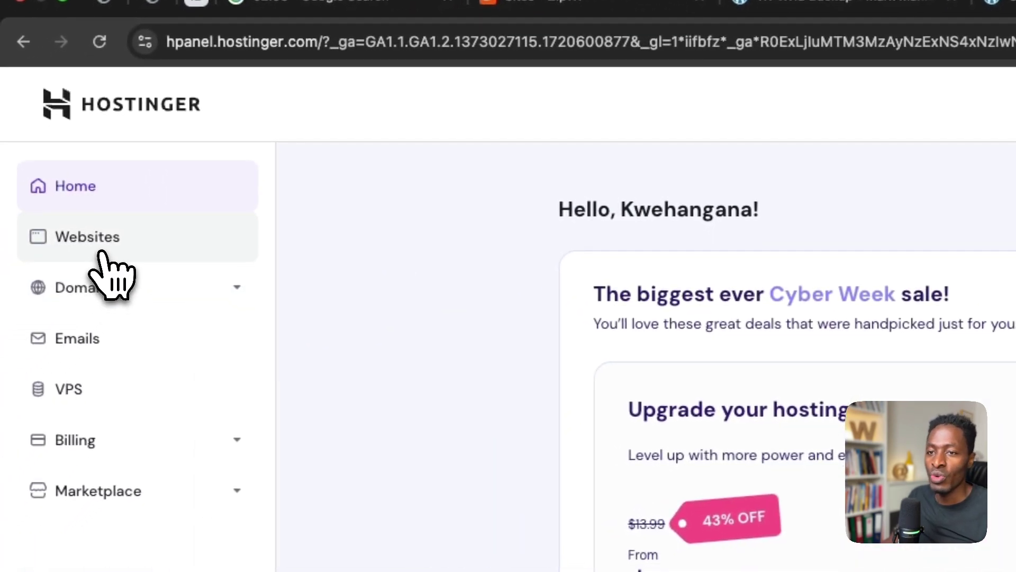
- Add a new WordPress website in Hostinger, accepting login details and using a temporary domain
left_click(100, 254)
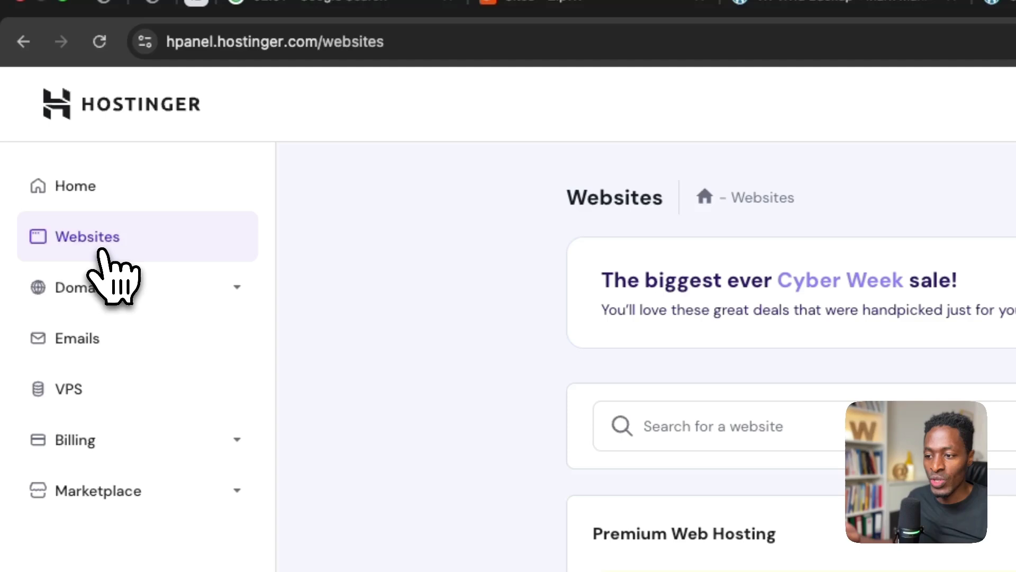
left_click(1015, 535)
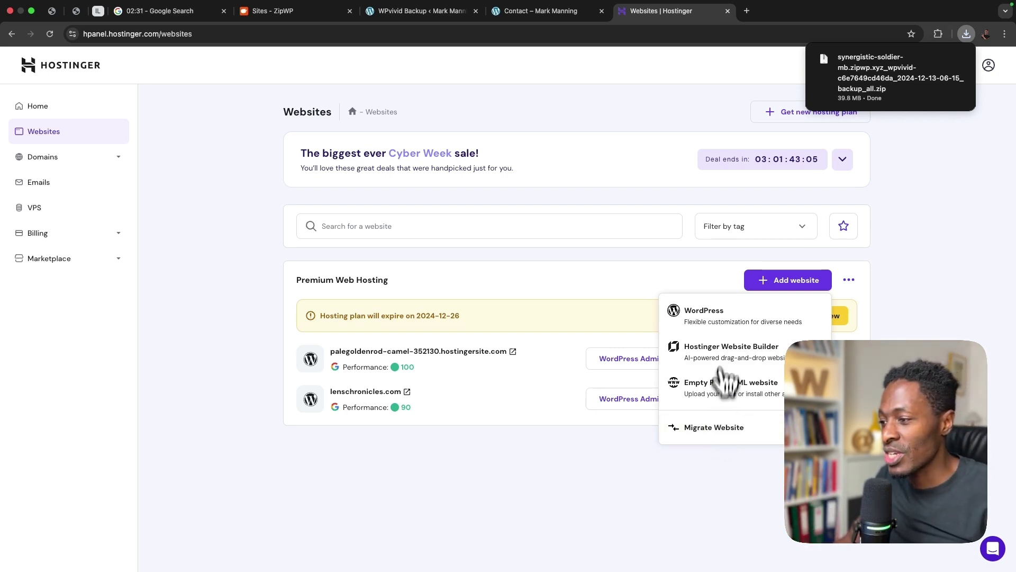
left_click(728, 314)
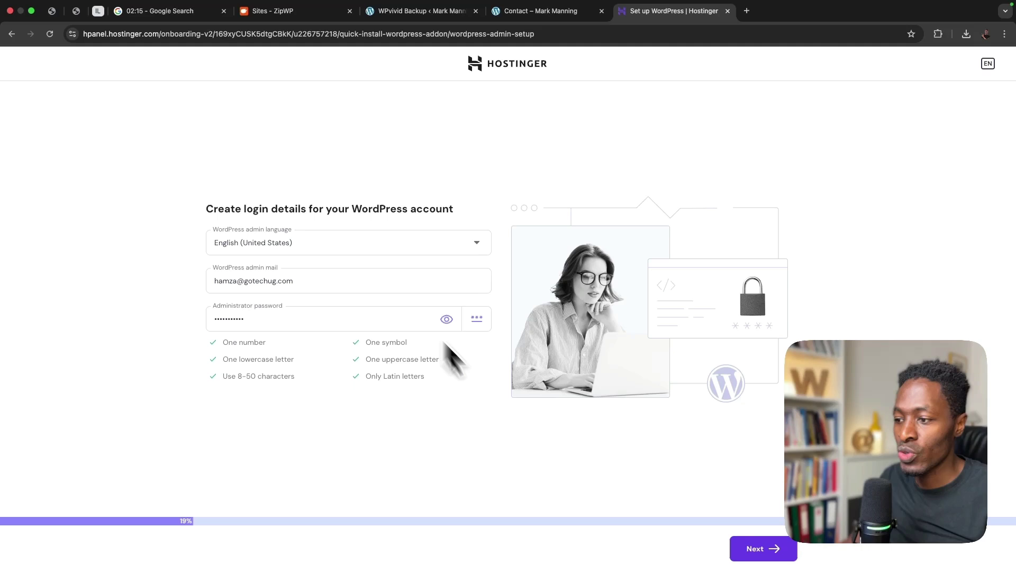
left_click(758, 551)
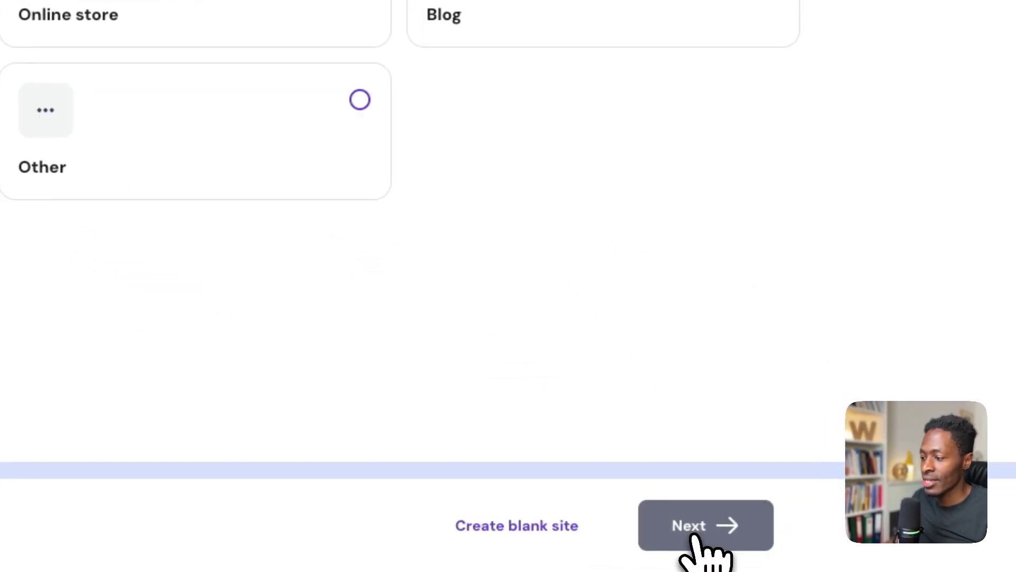
left_click(692, 535)
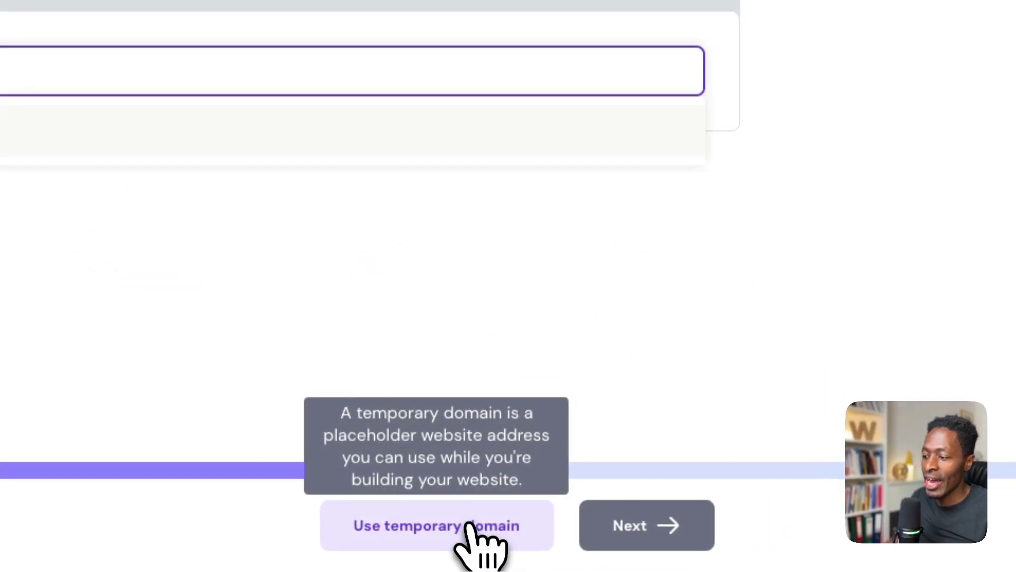
left_click(463, 535)
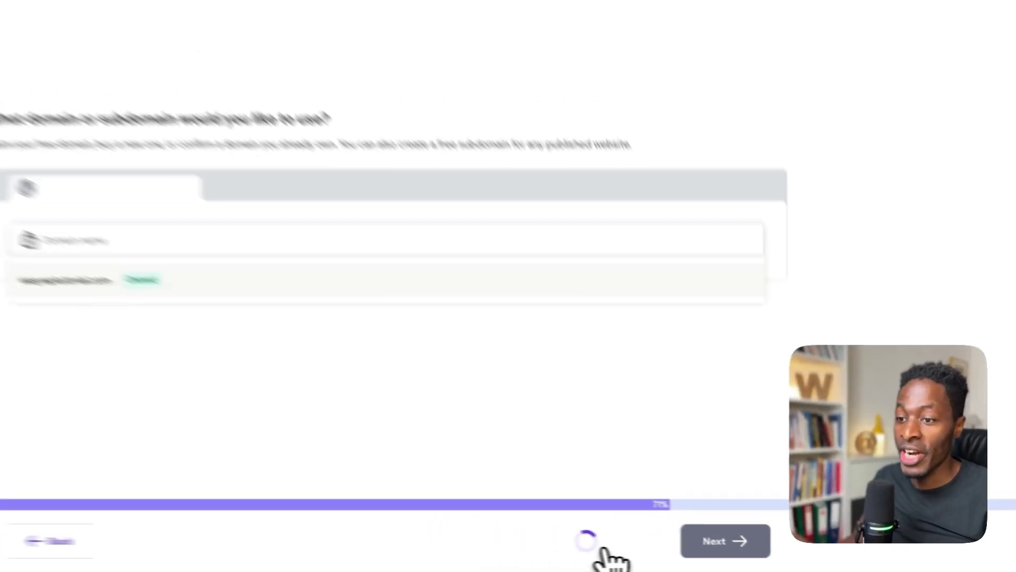
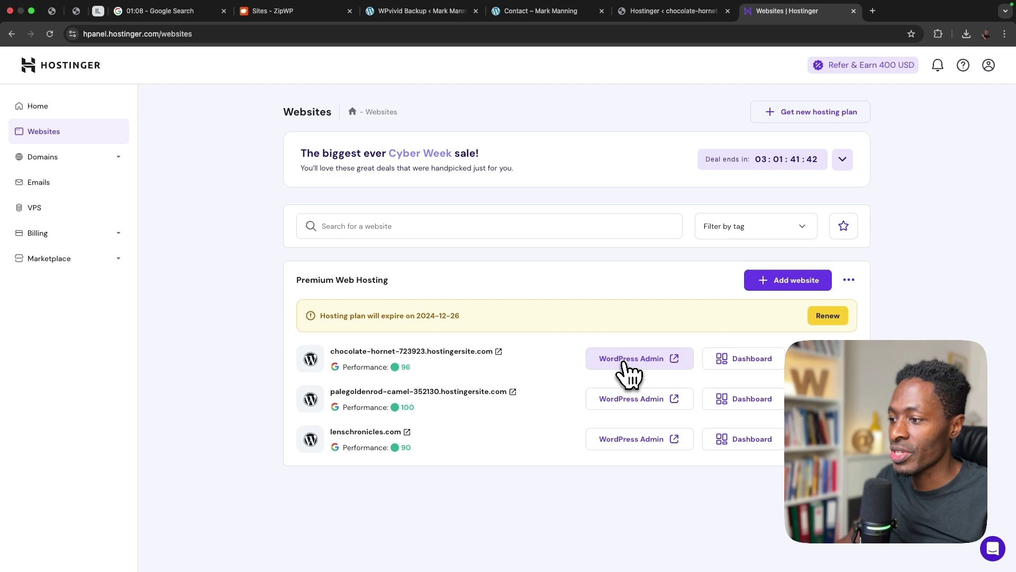
- Open the Add New Plugin page in the chocolate-hornet site's WordPress admin
left_click(661, 12)
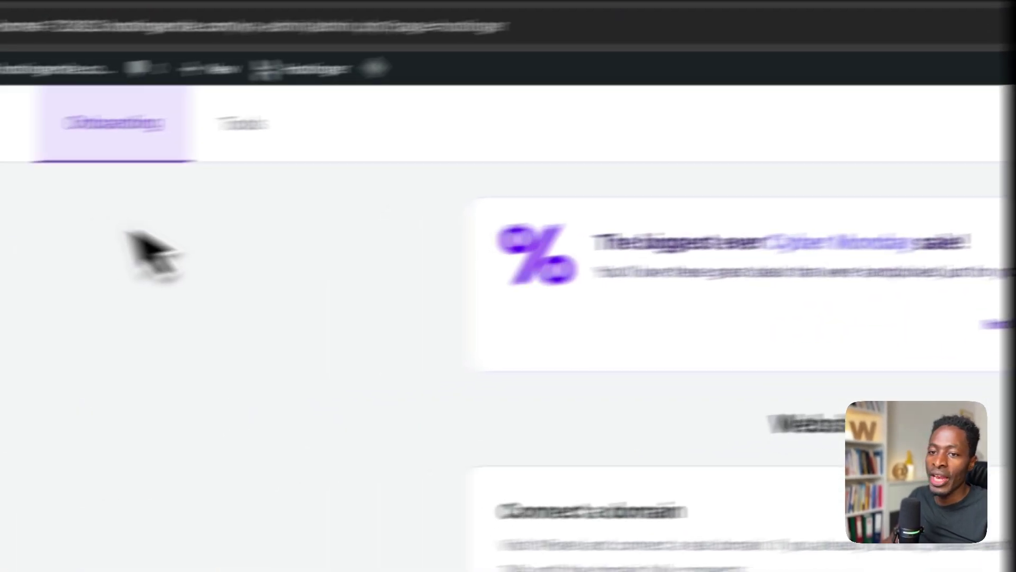
mouse_move(121, 439)
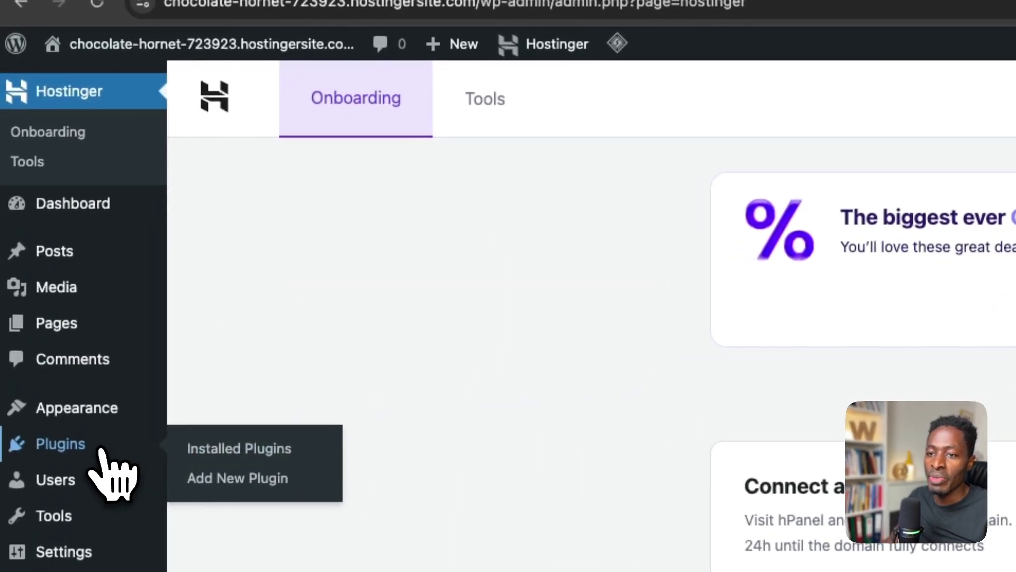
left_click(197, 480)
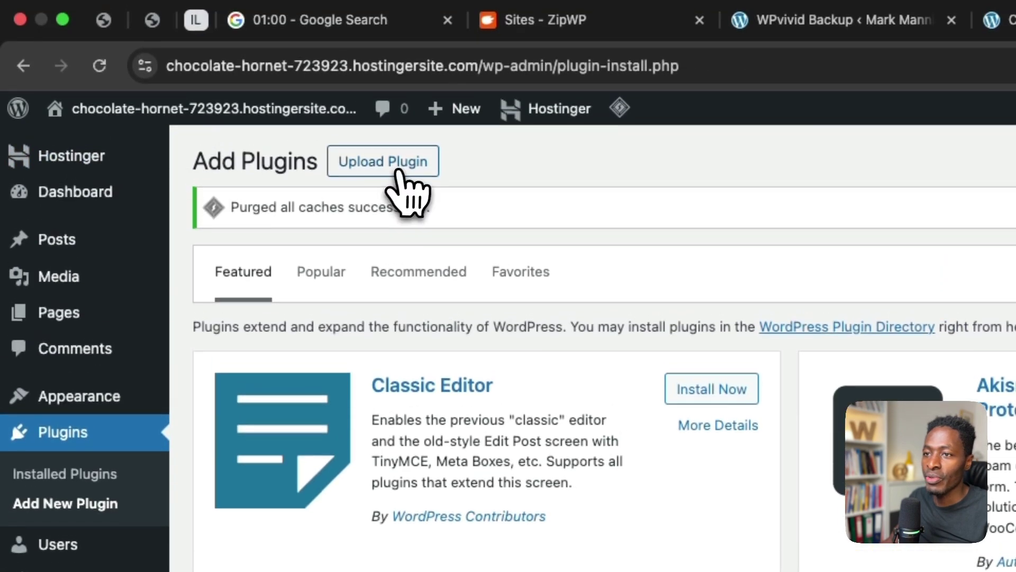
left_click(398, 172)
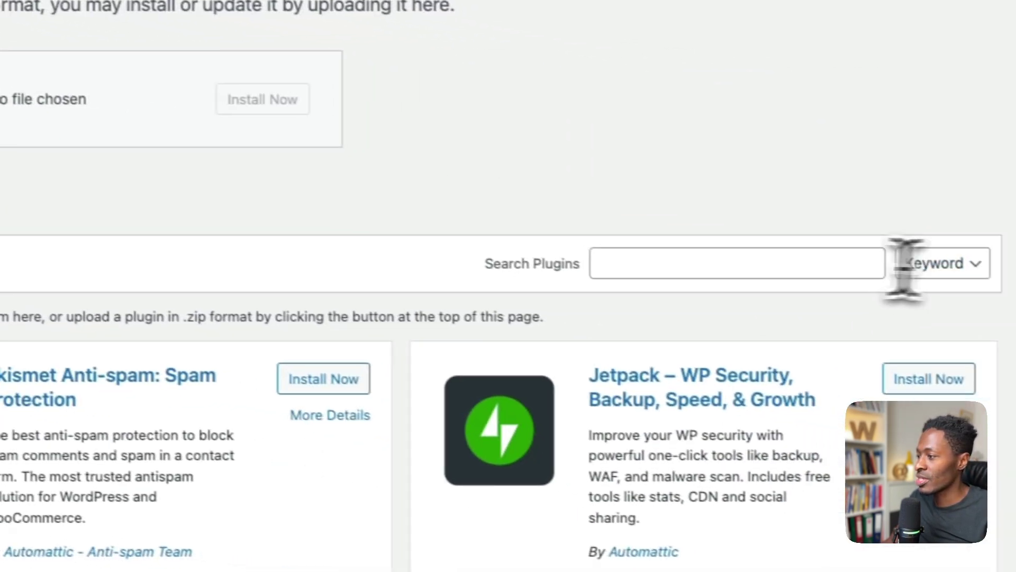
- Search the plugin directory for 'wpvivid', then install and activate WPvivid Backup & Migration
left_click(739, 263)
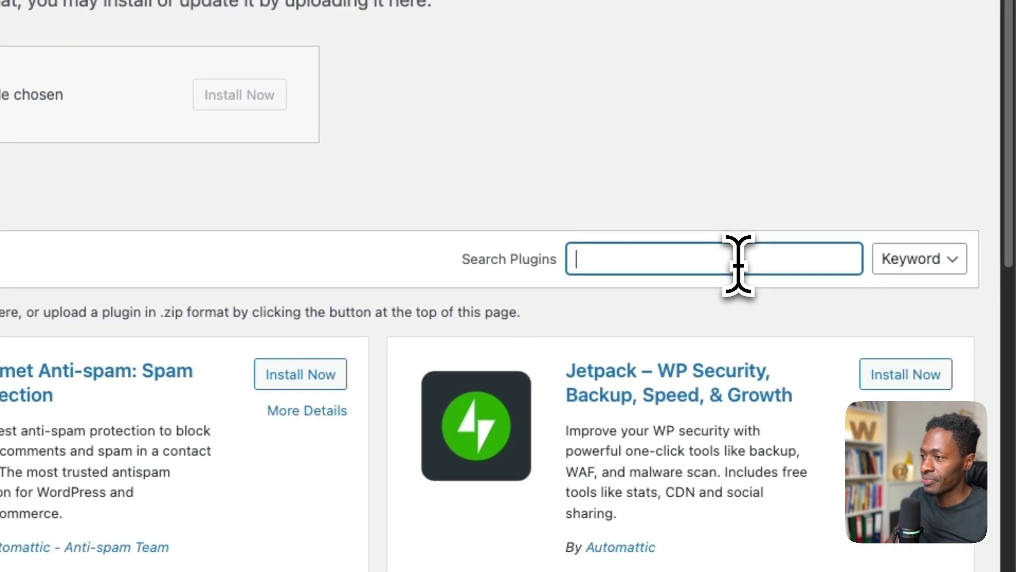
type("vi")
key("BackSpace")
key("BackSpace")
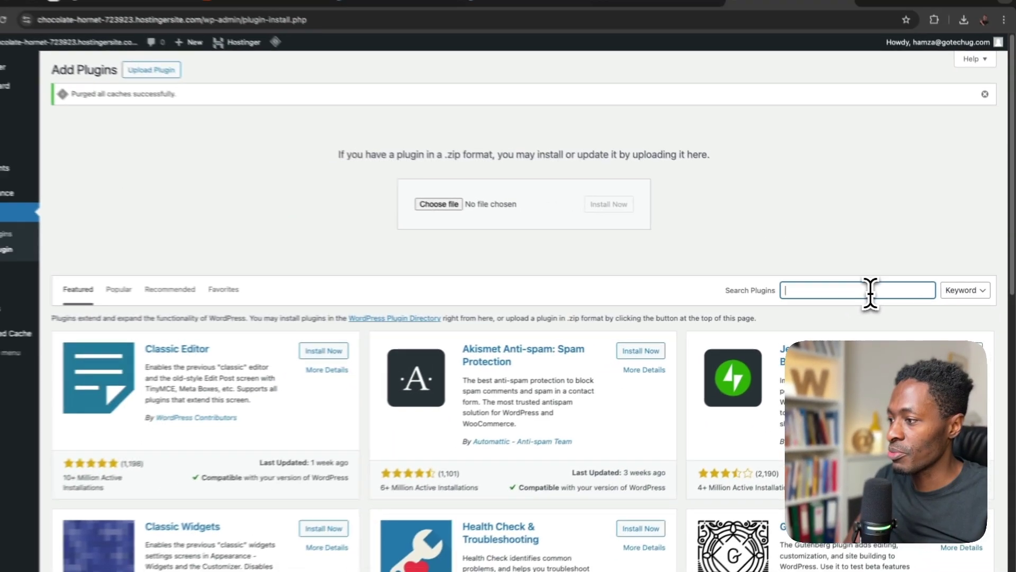
type("wpvivid")
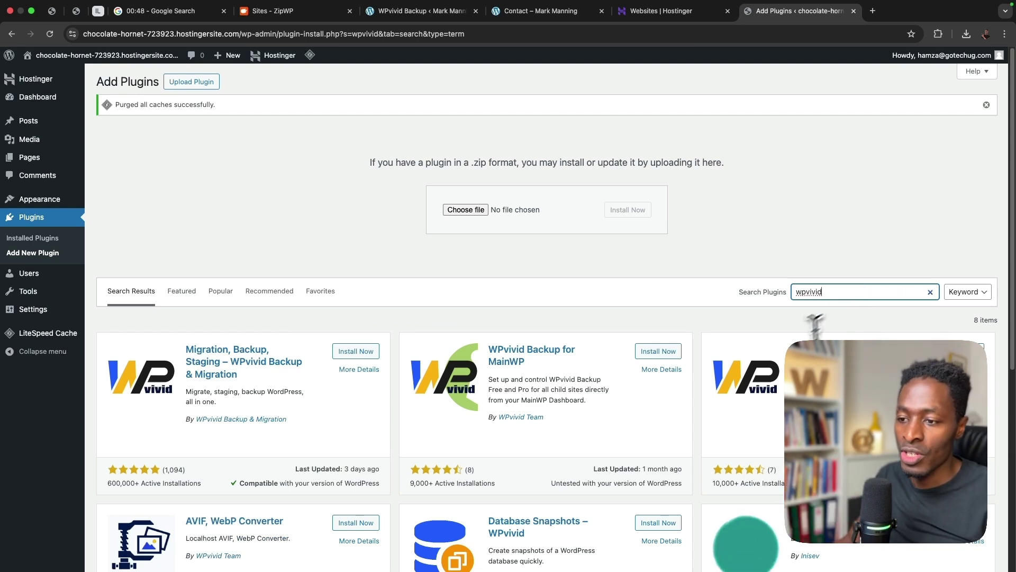
left_click(350, 353)
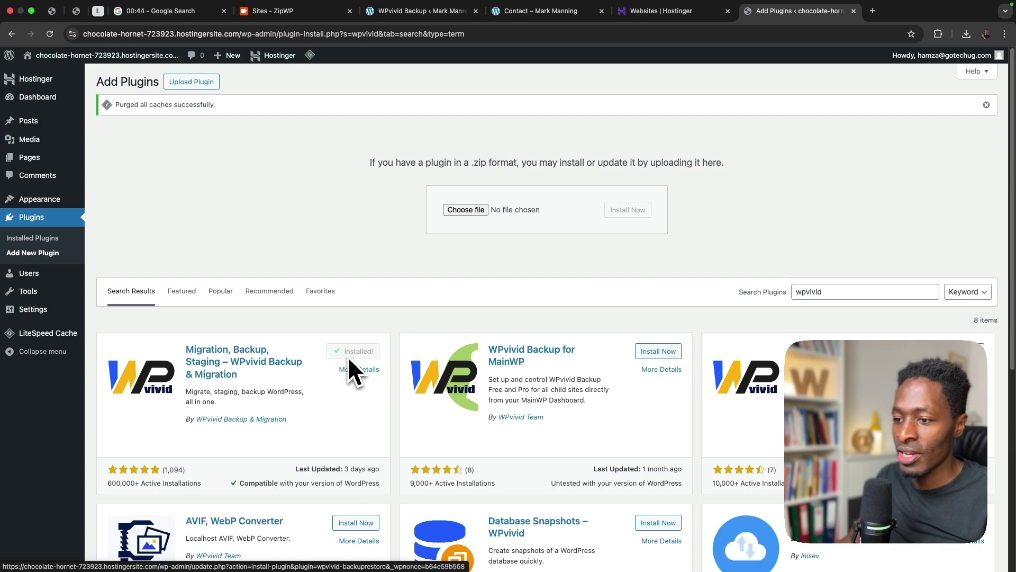
left_click(359, 354)
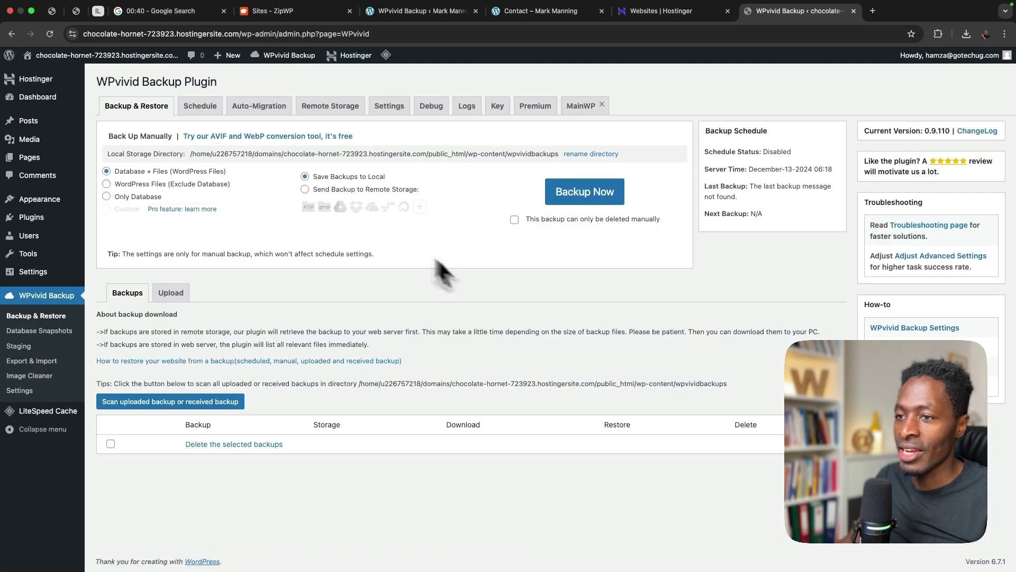
left_click(170, 293)
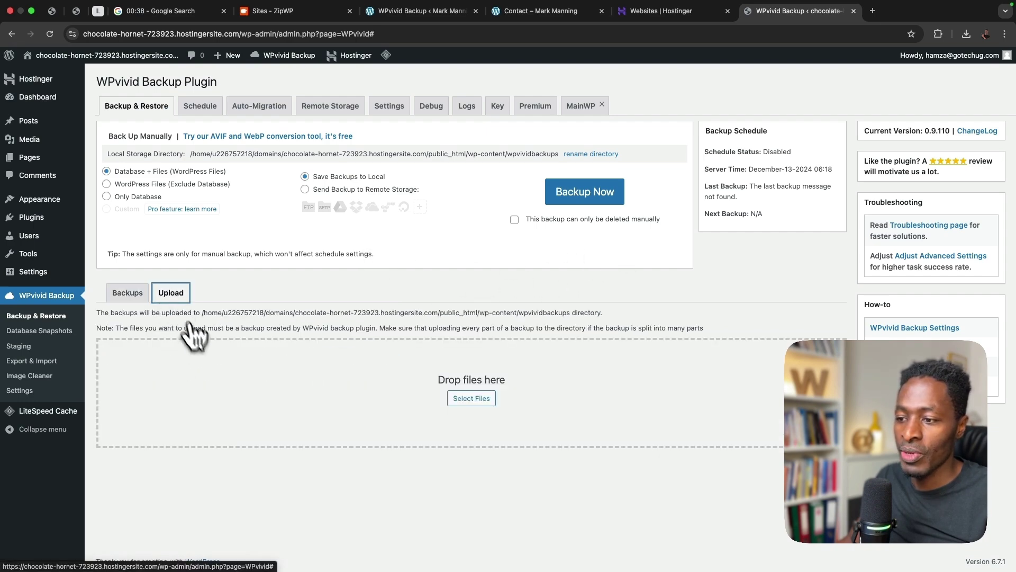
left_click(469, 403)
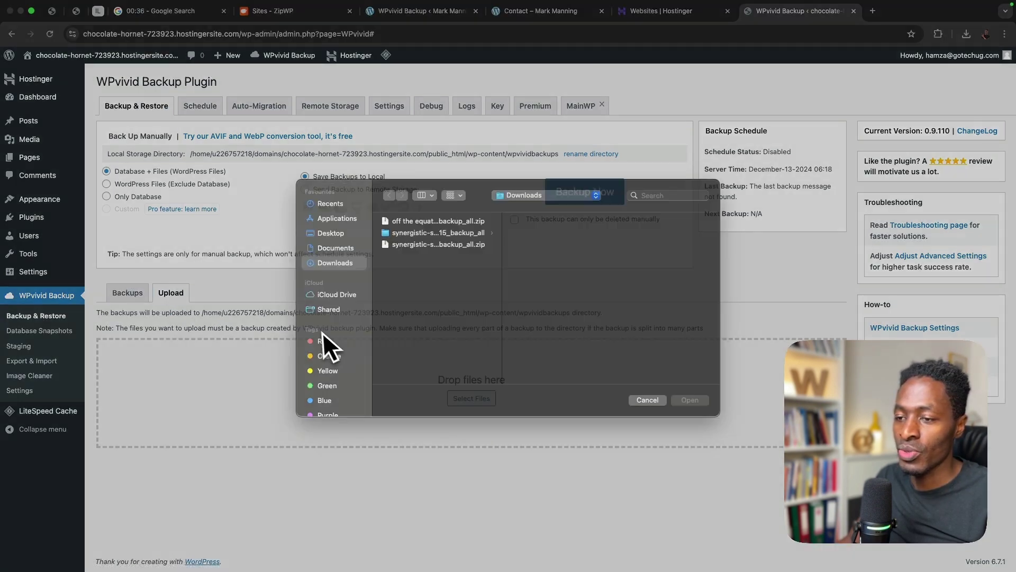
double_click(407, 254)
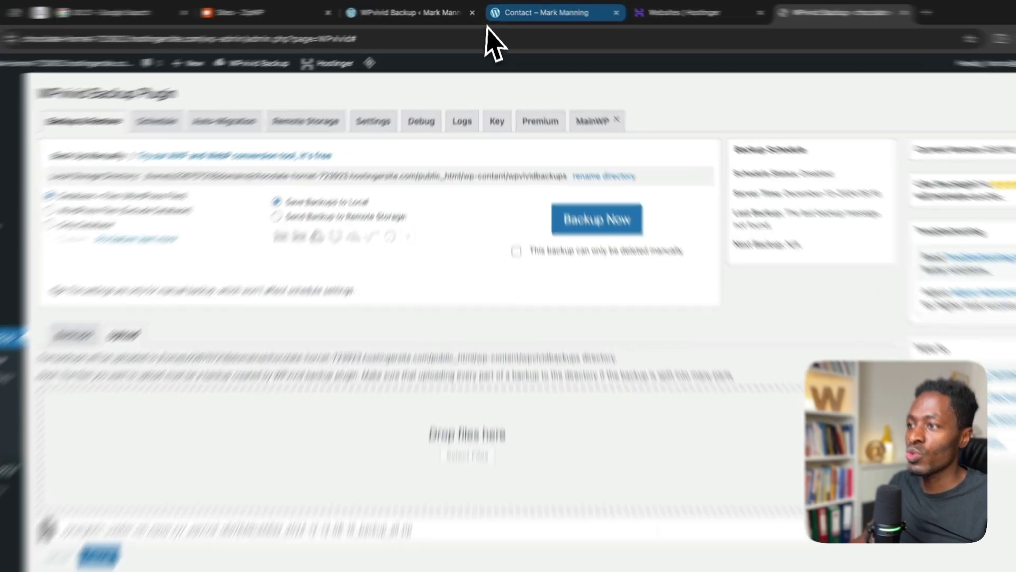
left_click(551, 11)
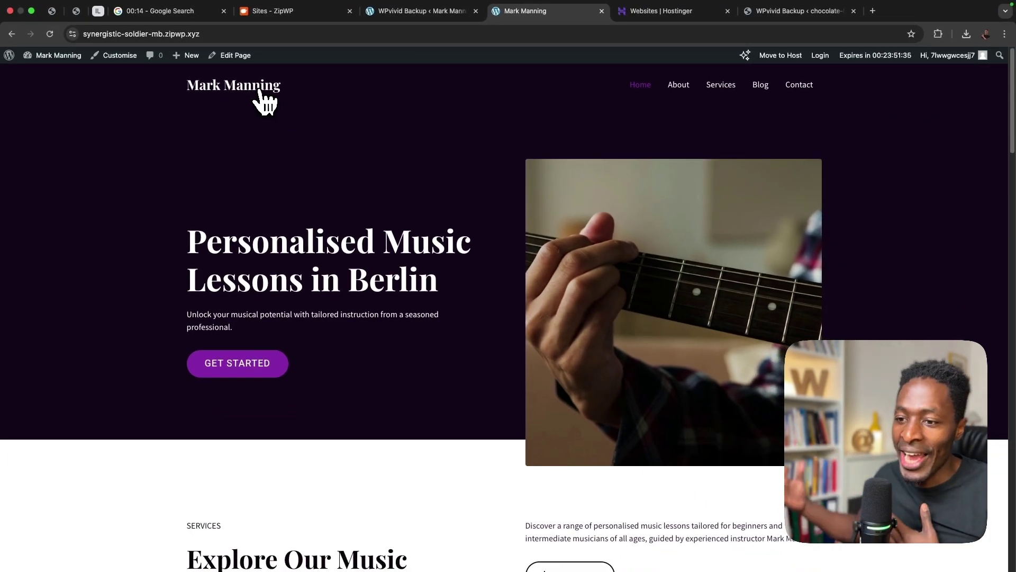
- Return to the WPvivid page listing the uploaded Dec-13-2024 06:15 backup of 39.84 MB
left_click(794, 12)
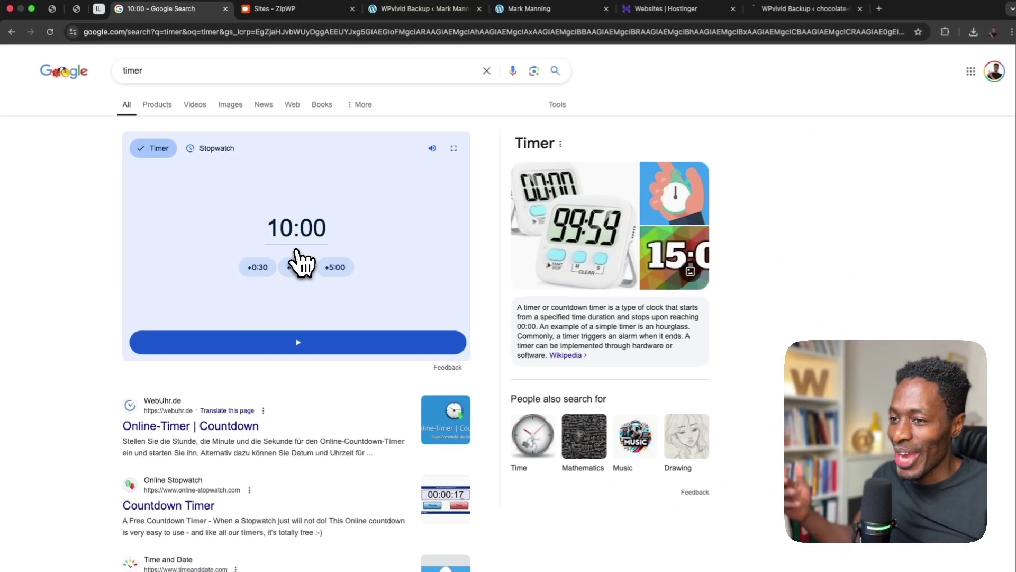
left_click(768, 12)
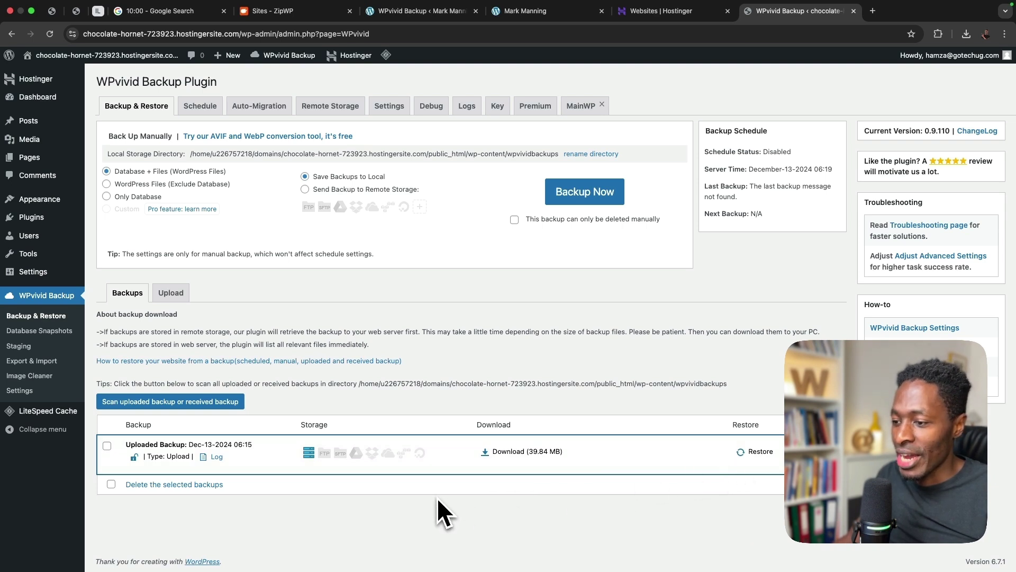
- Restore the Dec-13-2024 06:15 backup onto the Hostinger site and acknowledge its completion
left_click(758, 452)
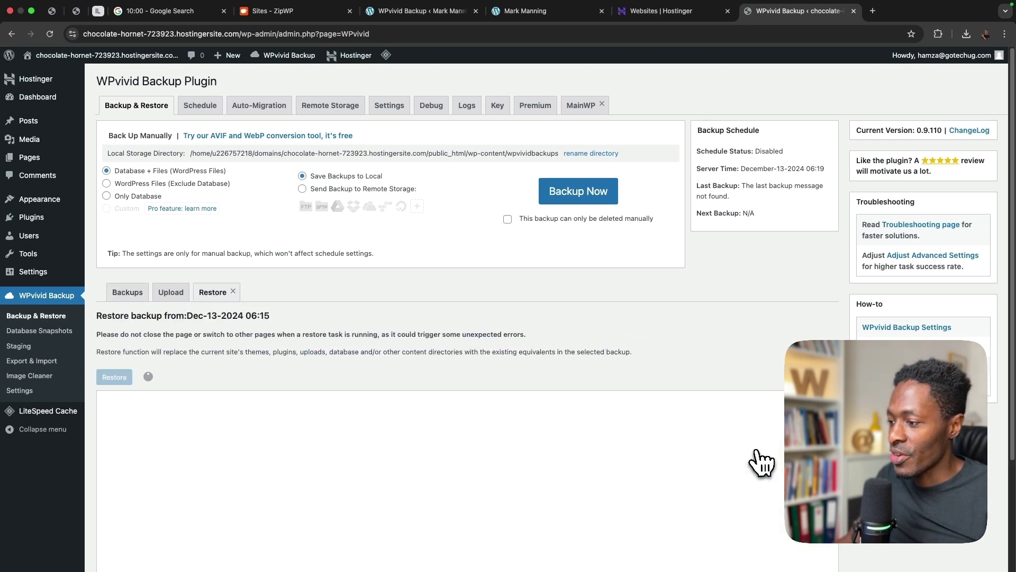
scroll(731, 439, "down", 3)
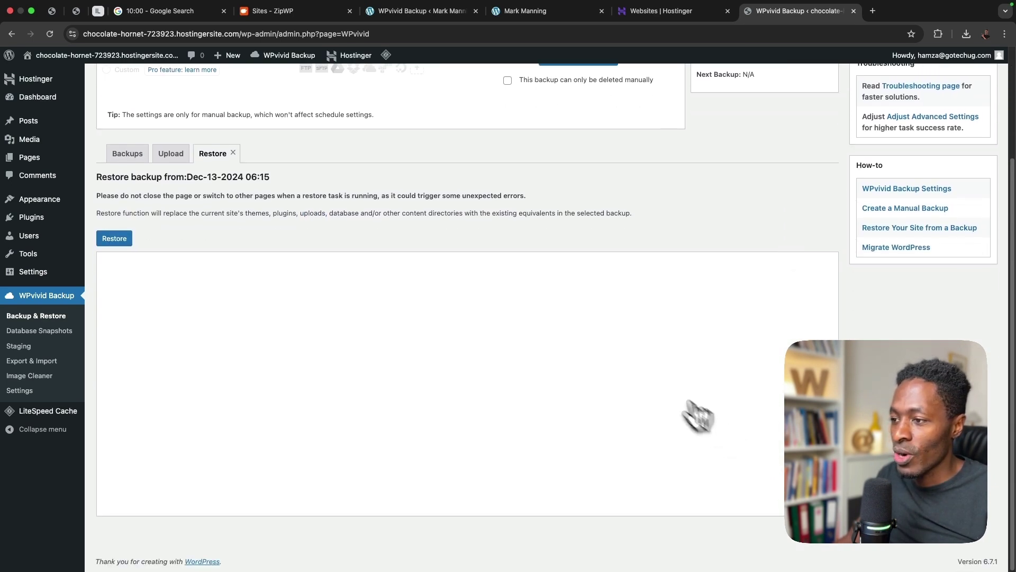
left_click(117, 238)
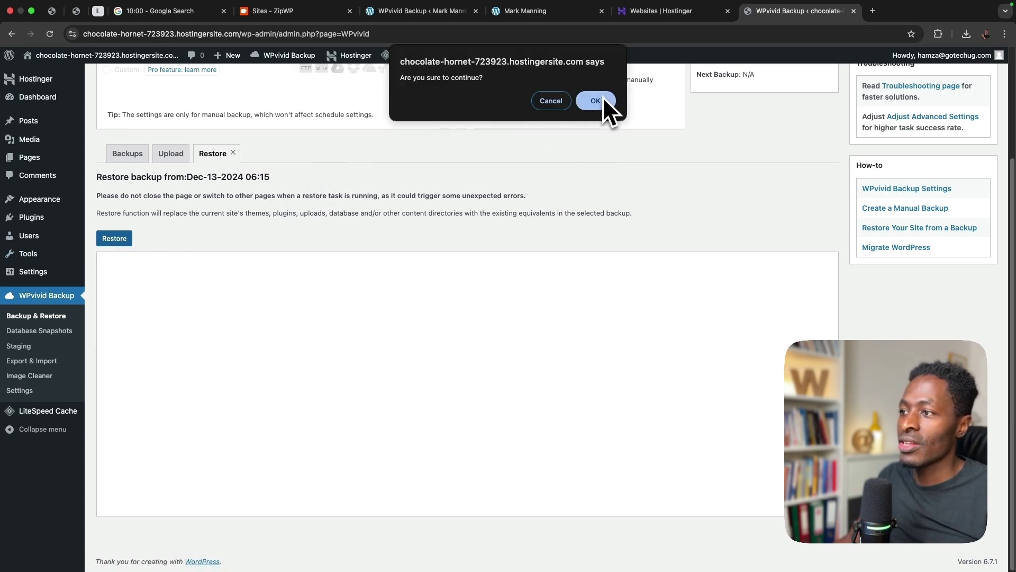
left_click(595, 101)
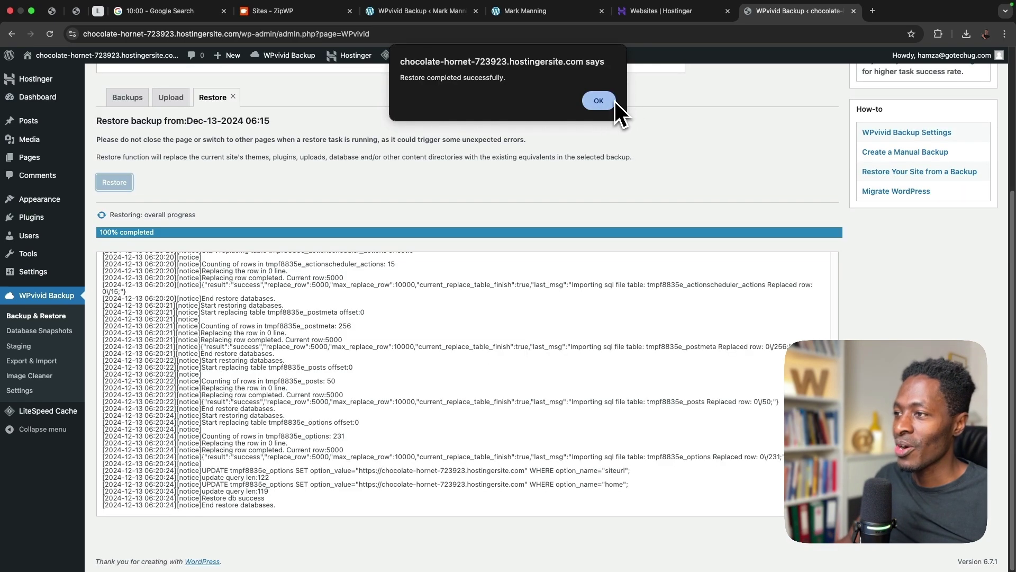
left_click(614, 101)
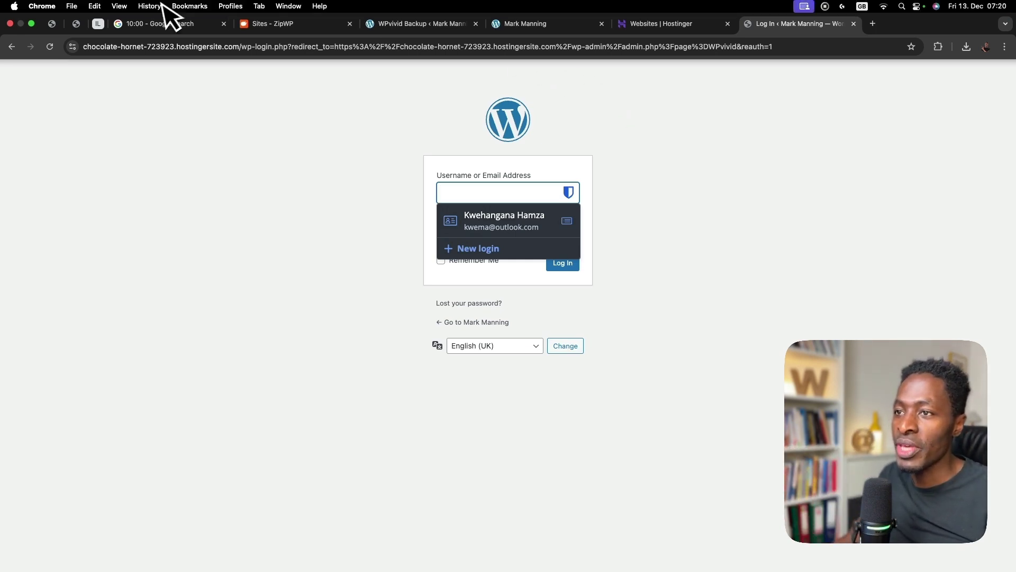
left_click(294, 11)
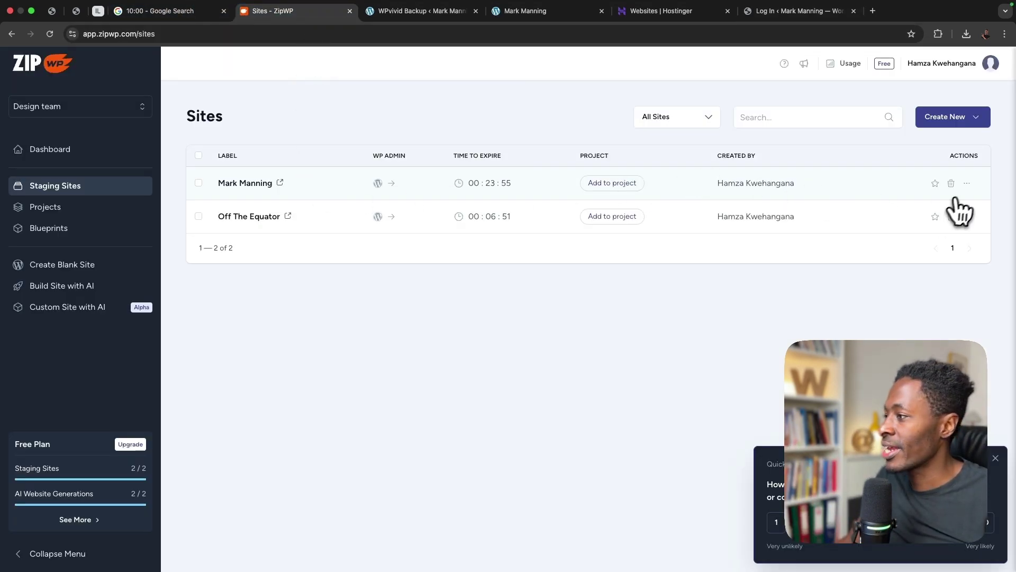
left_click(967, 184)
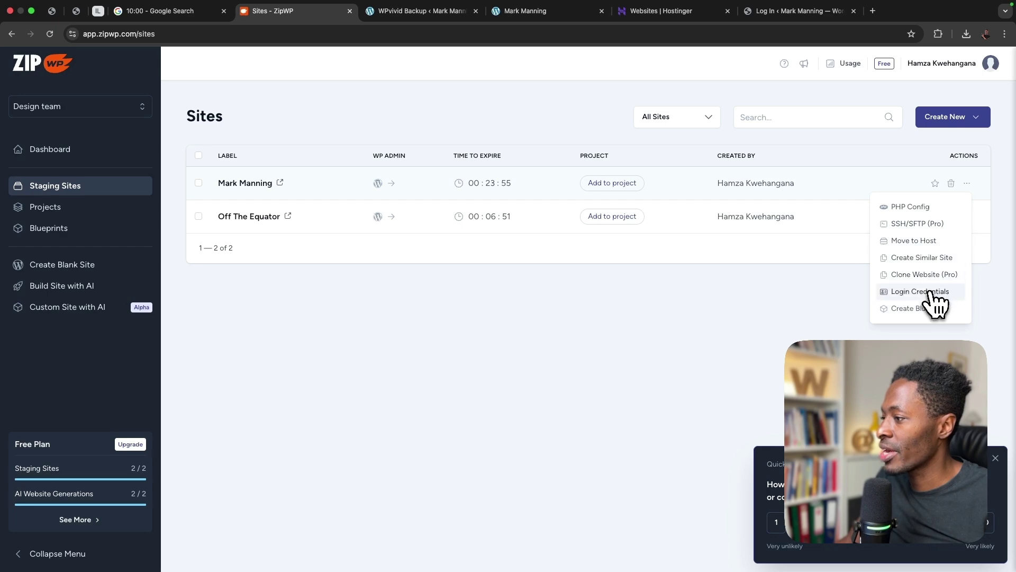
left_click(922, 291)
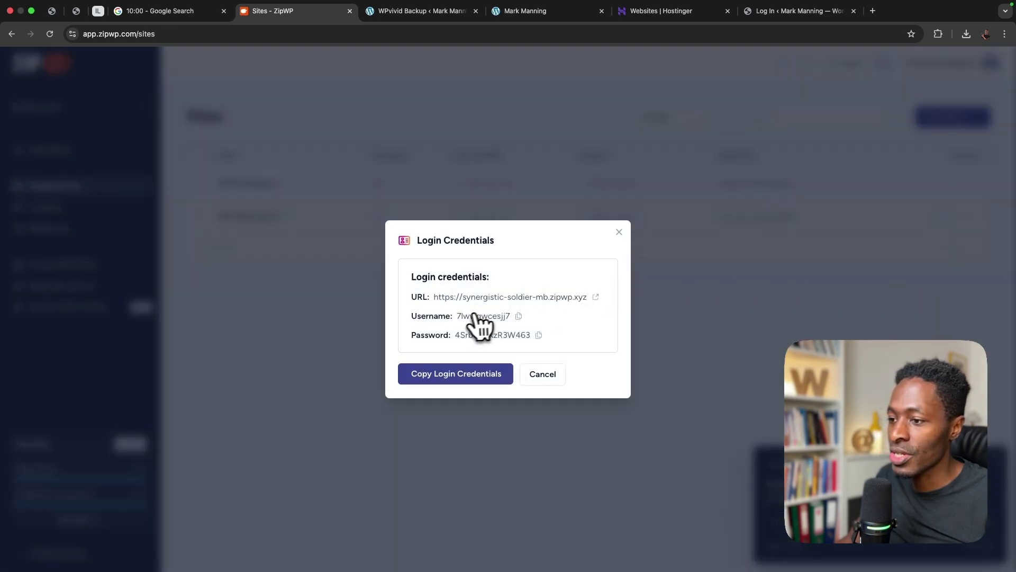
left_click(519, 318)
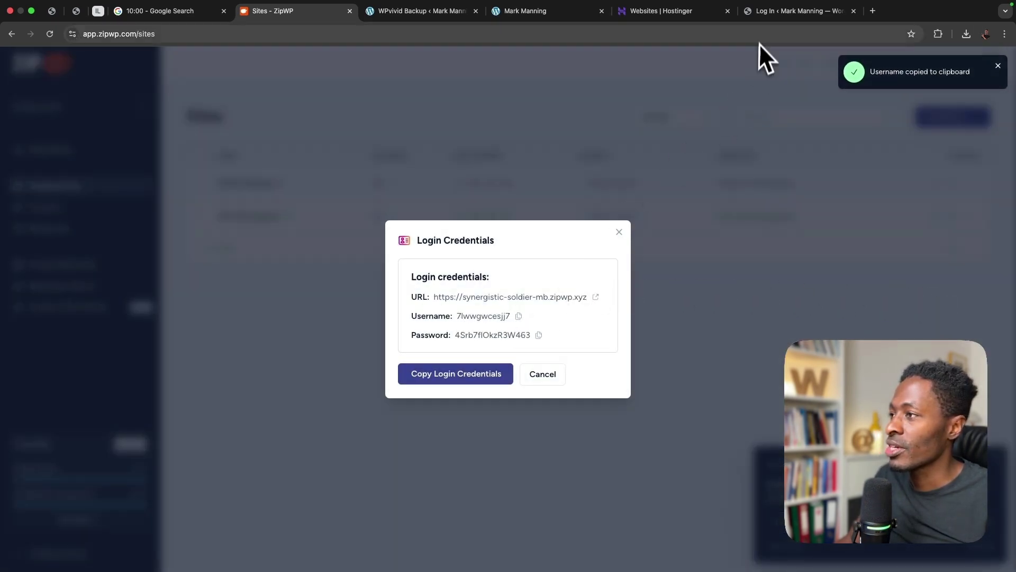
left_click(766, 15)
key("super+v")
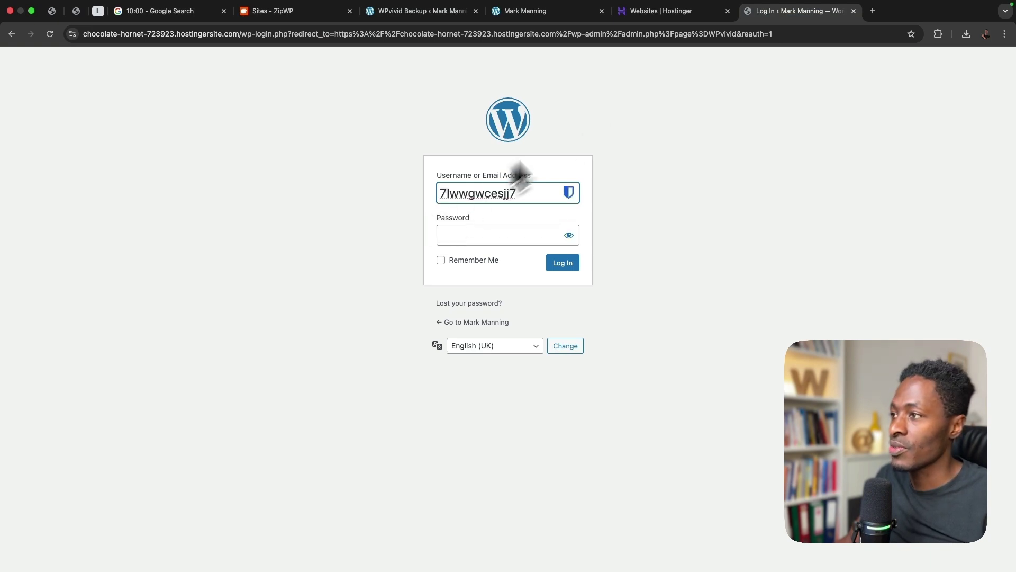
- Paste the original site's password into the login form and log in
left_click(318, 13)
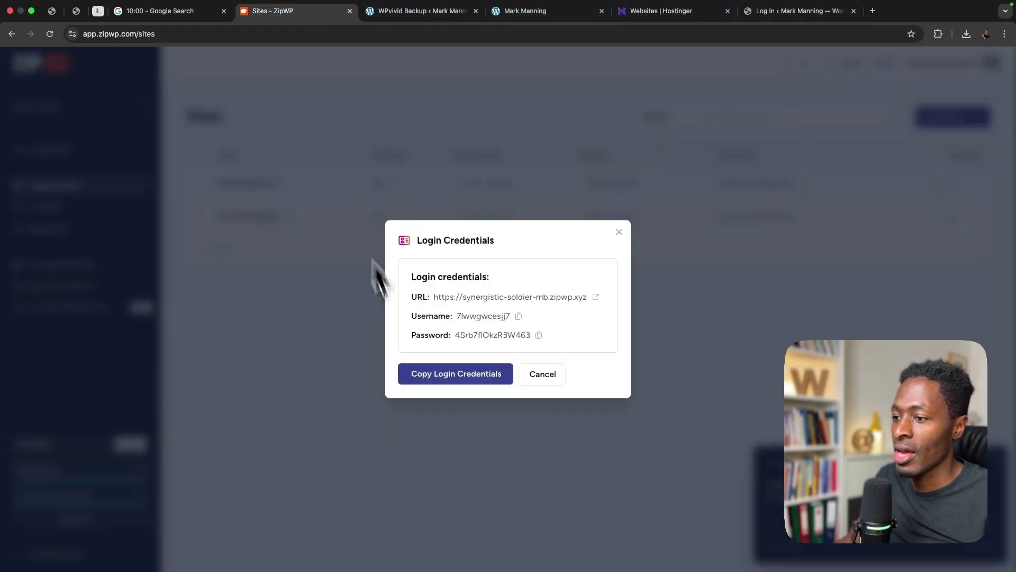
left_click(537, 336)
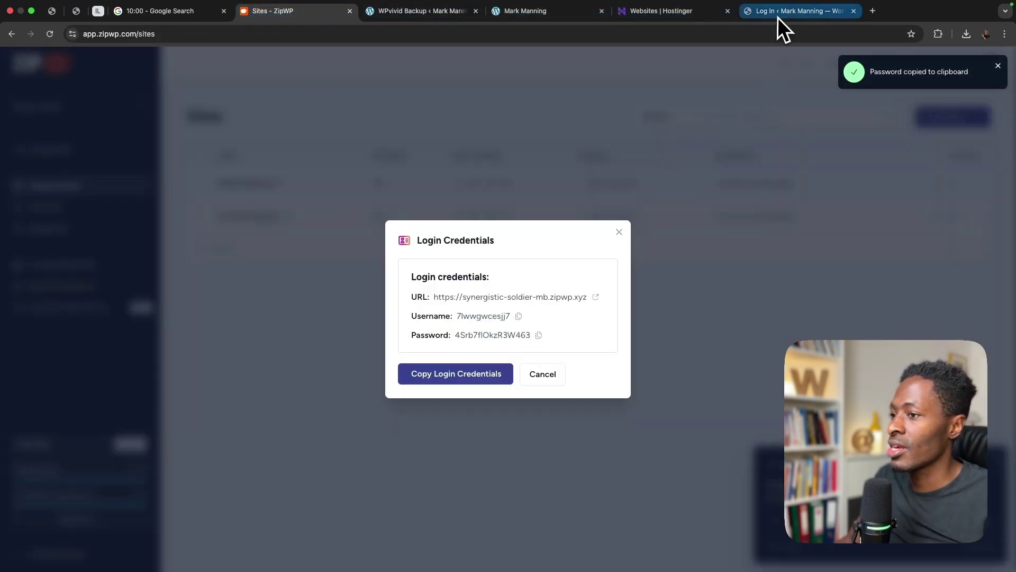
left_click(778, 15)
left_click(488, 235)
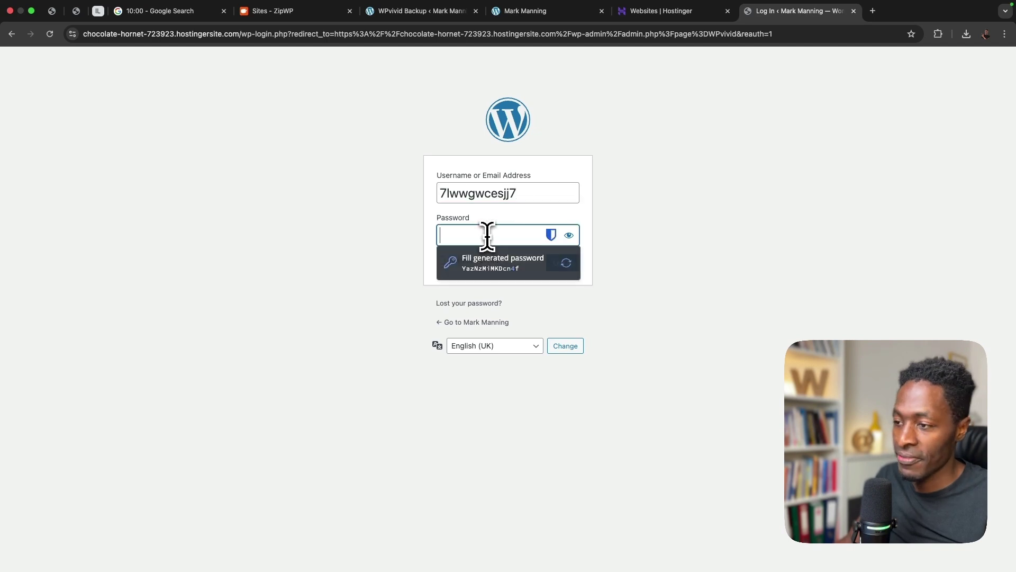
key("super+v")
left_click(555, 266)
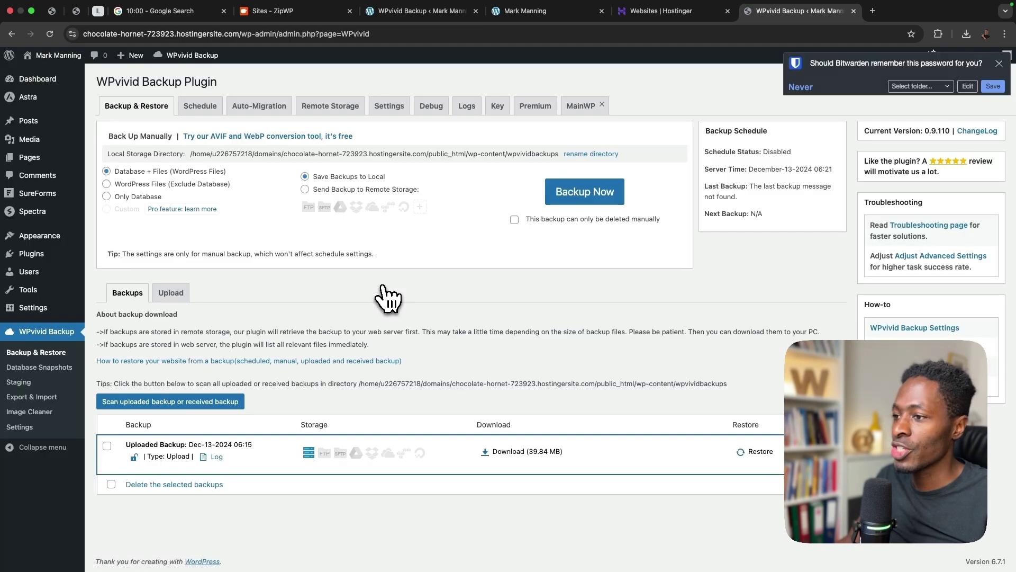
- Dismiss the save-password offer and view the live migrated site in a new tab
left_click(999, 63)
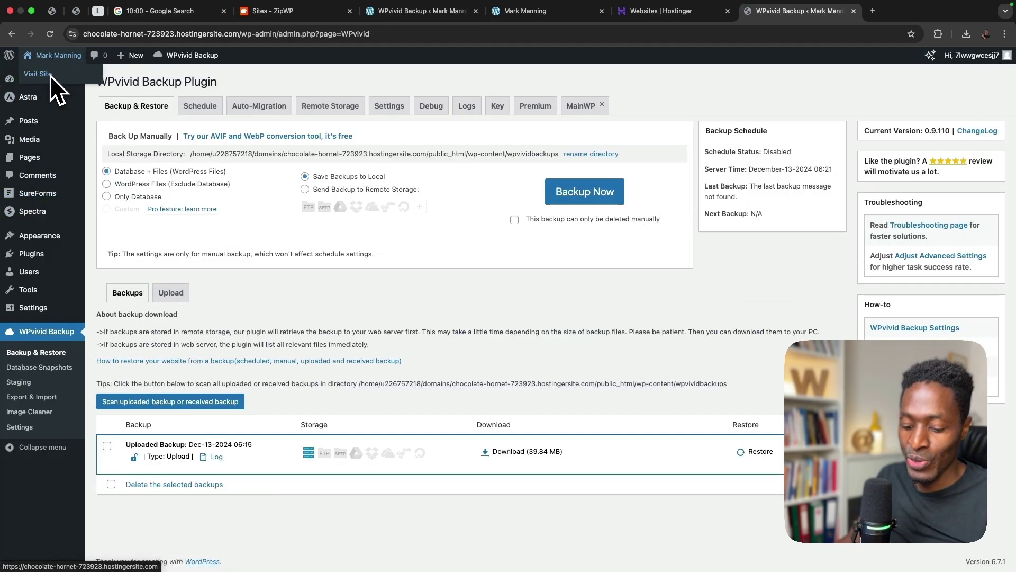
left_click(50, 74, "super")
left_click(866, 8)
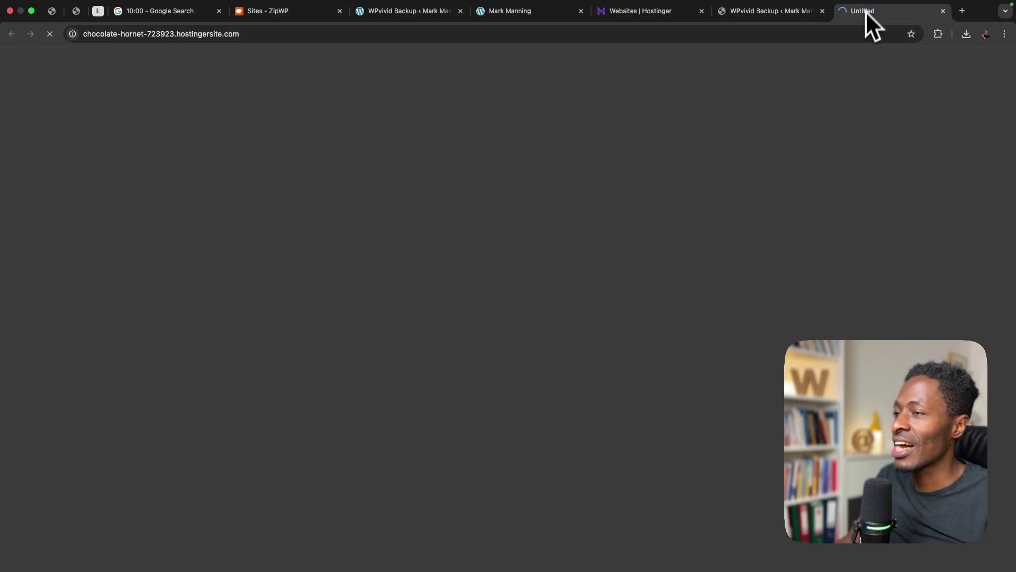
scroll(620, 366, "down", 10)
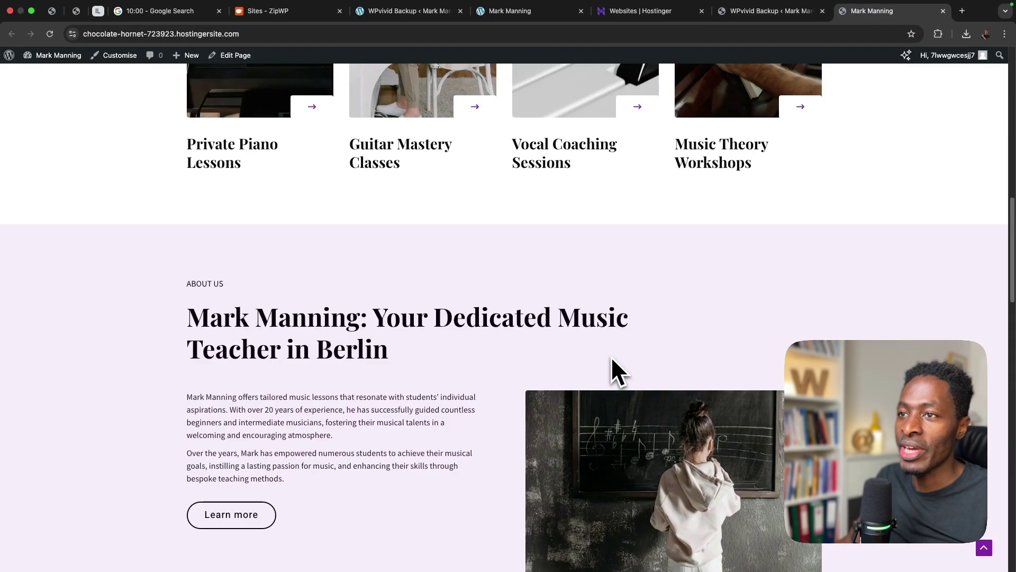
- Close the old backup page, extra site and ZipWP tabs
left_click(439, 12)
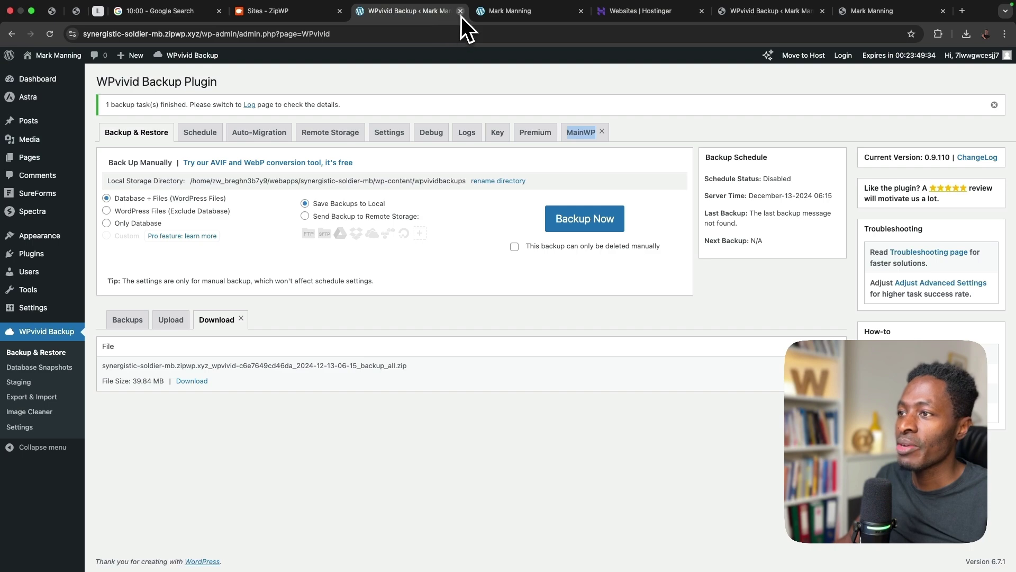
left_click(461, 11)
left_click(460, 11)
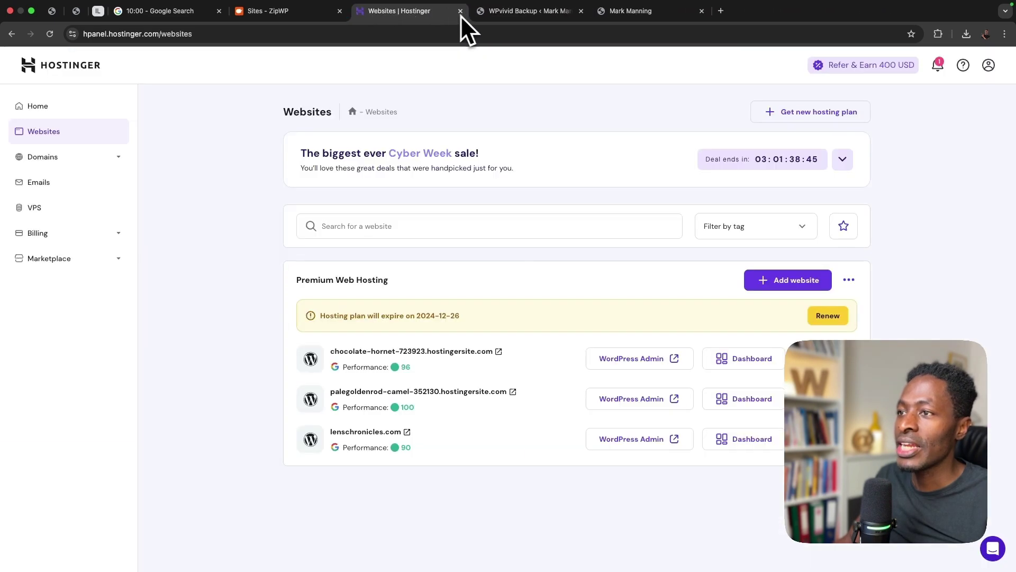
left_click(322, 12)
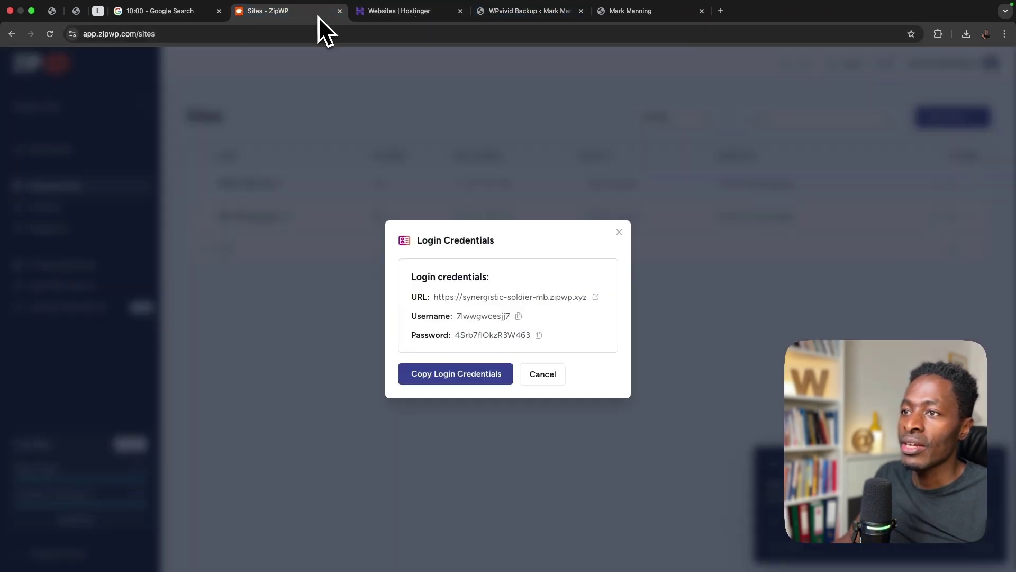
left_click(339, 11)
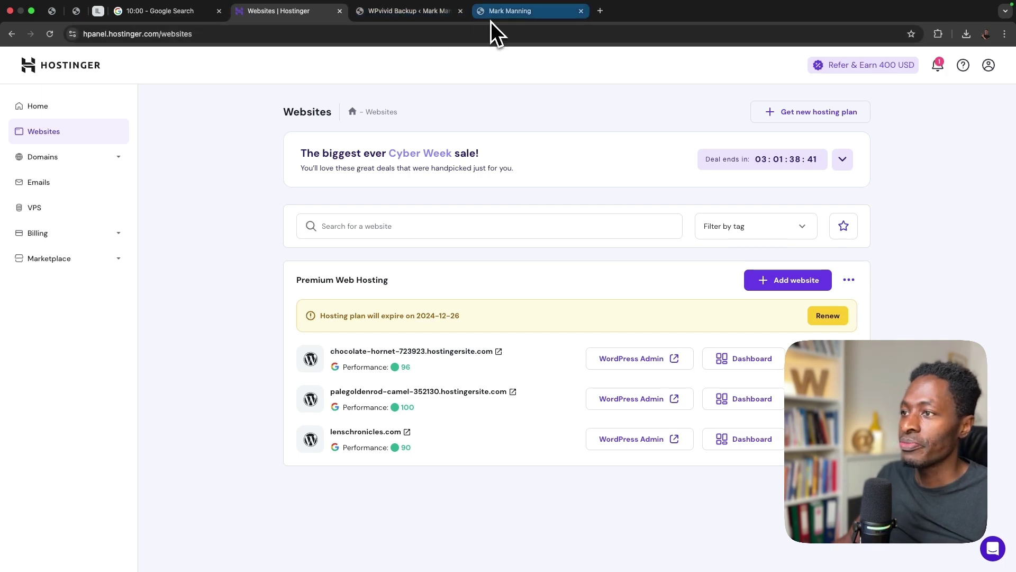
- Go back to the migrated site's admin and list all pages
left_click(491, 13)
scroll(472, 214, "up", 15)
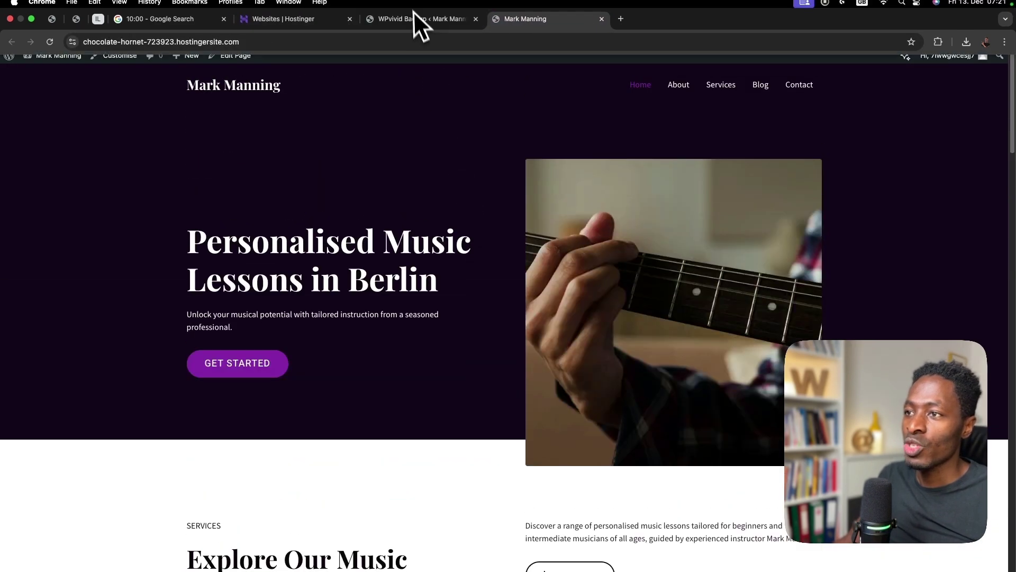
left_click(408, 29)
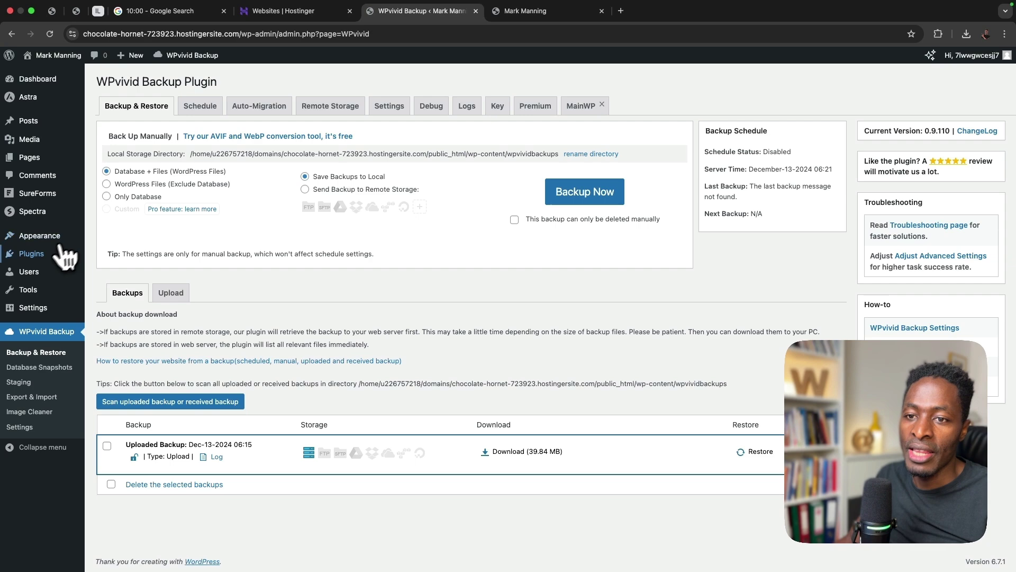
mouse_move(36, 259)
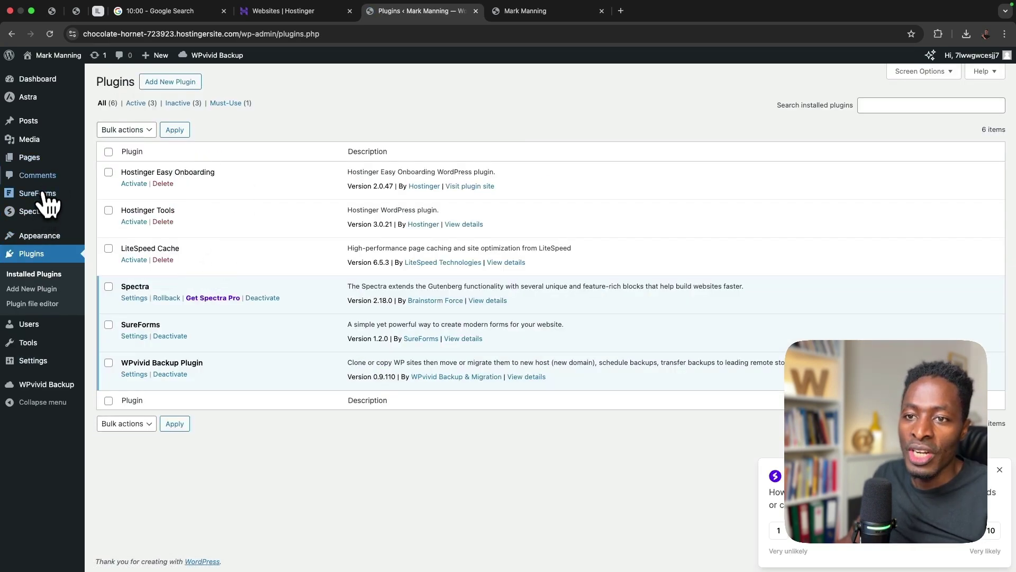
left_click(72, 162)
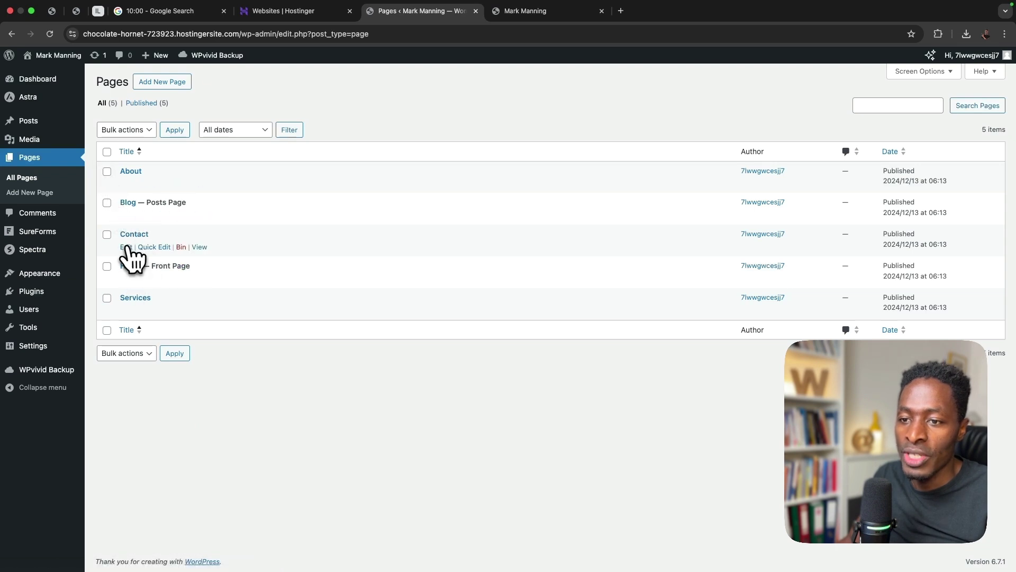
- Open the Contact page in the block editor and dismiss the welcome tour
left_click(125, 248)
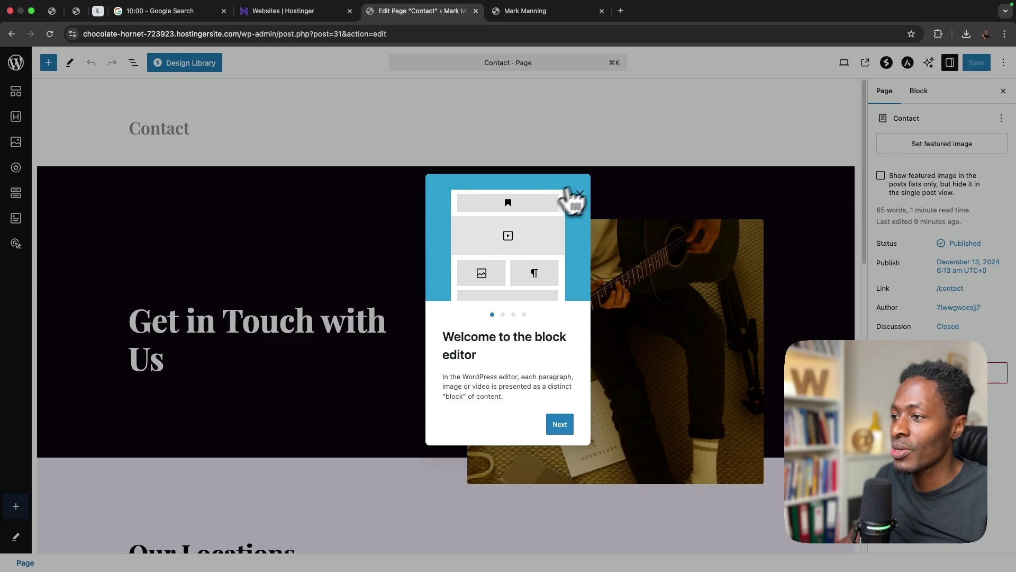
left_click(580, 194)
scroll(538, 333, "down", 10)
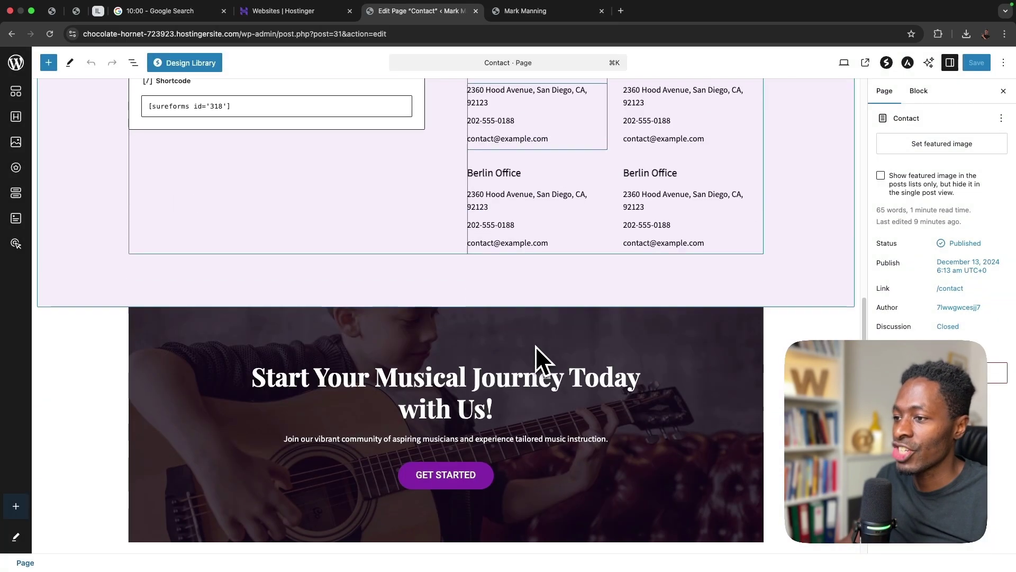
scroll(545, 151, "up", 3)
left_click(499, 196)
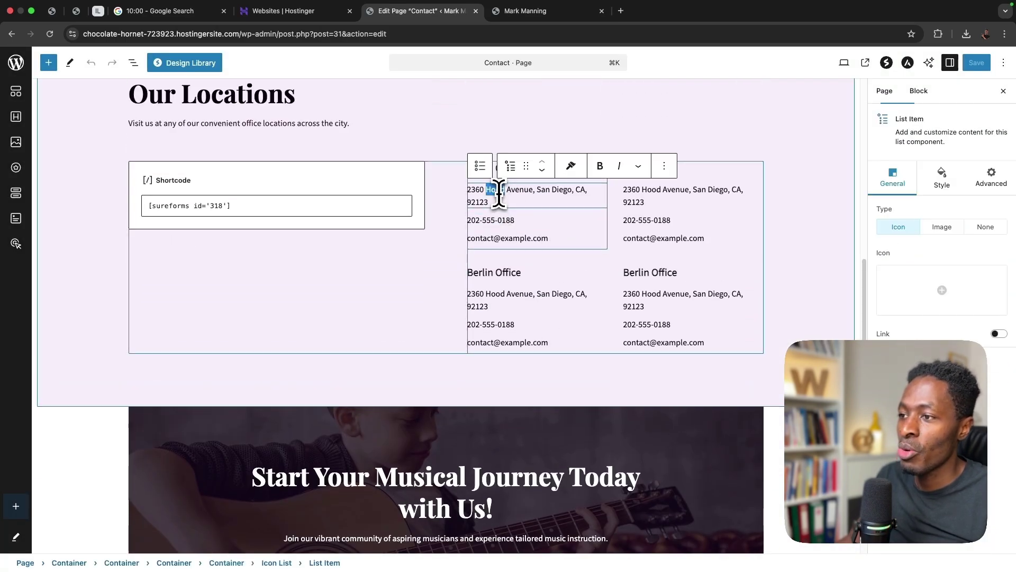
triple_click(499, 196)
double_click(492, 192)
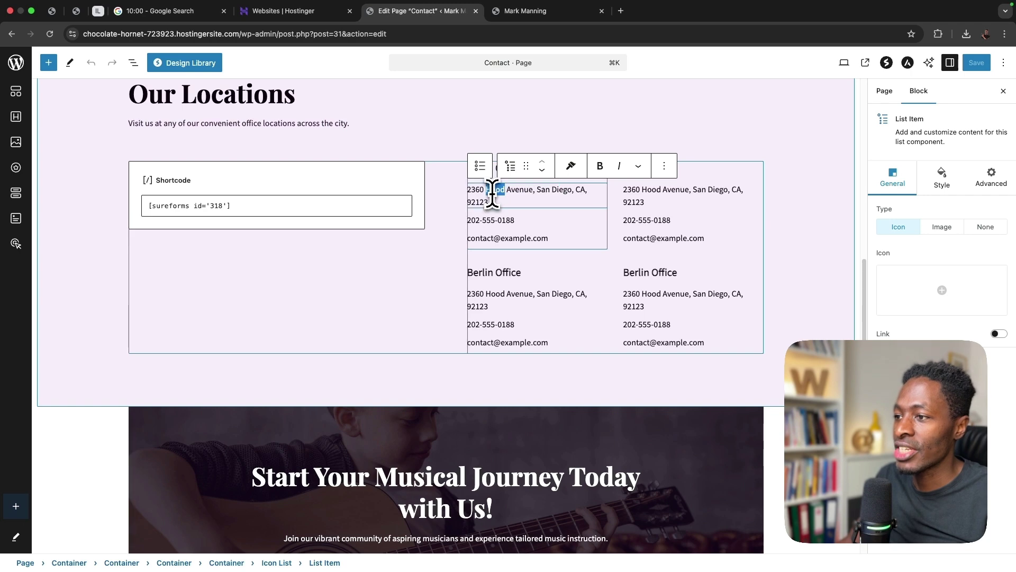
- Give the first Berlin Office card a Berlin phone number and an info email address
triple_click(508, 220)
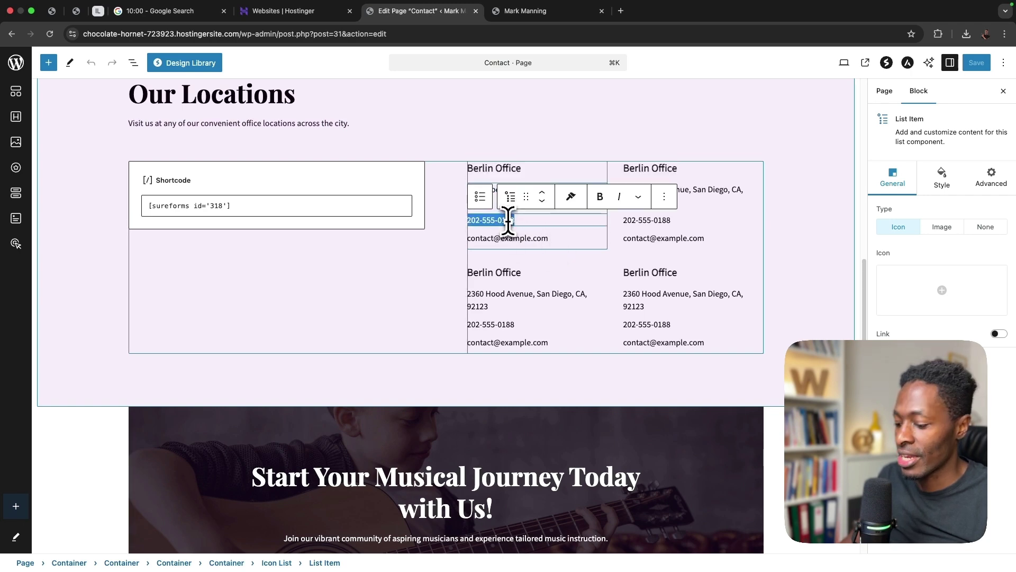
type("049")
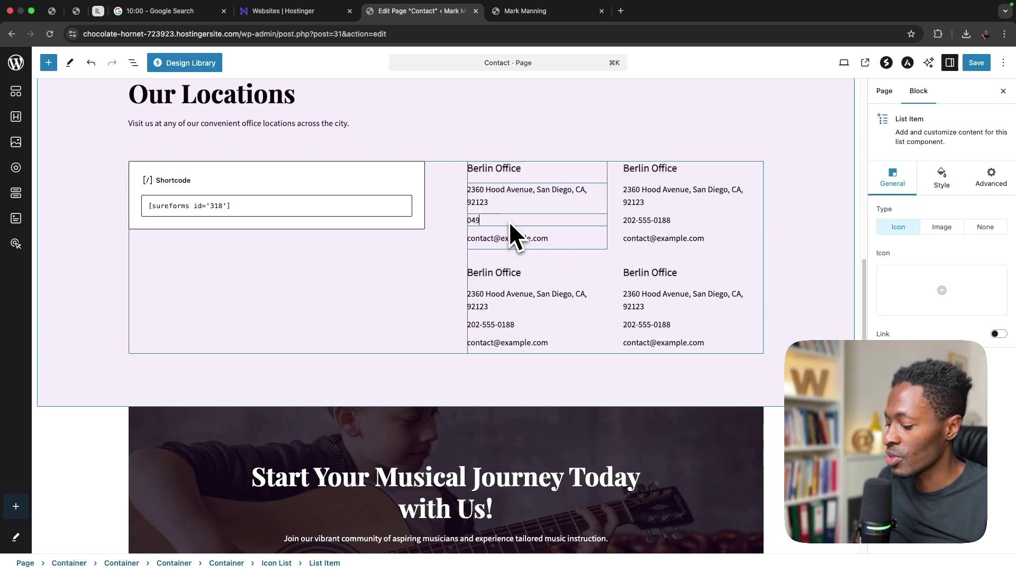
key("BackSpace")
key("BackSpace")
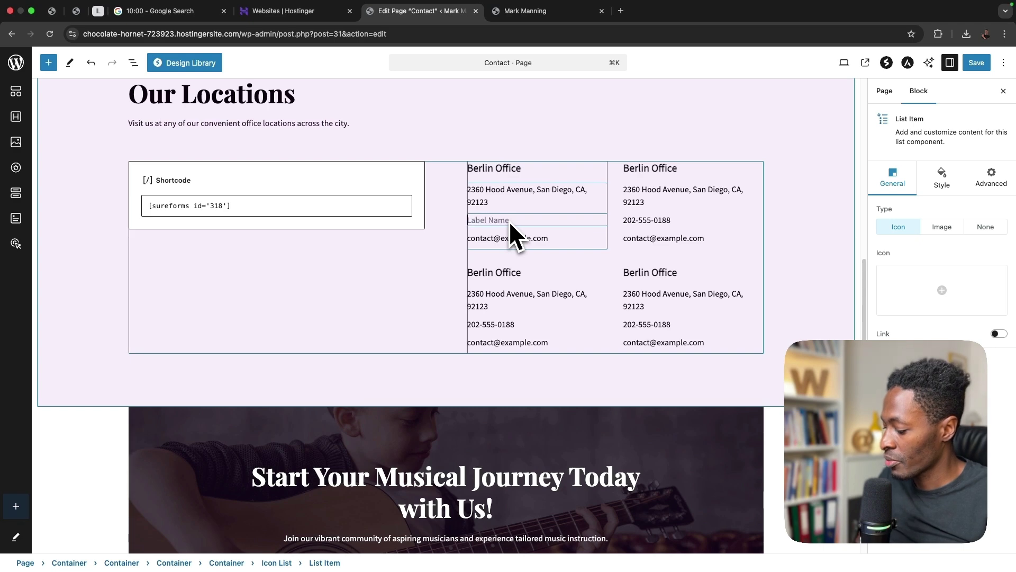
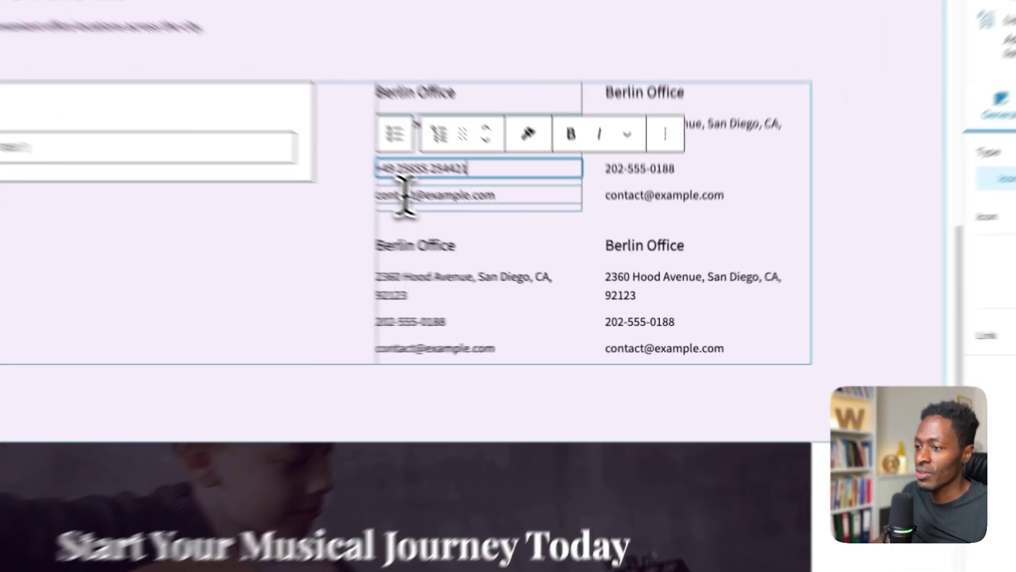
left_click(494, 239)
left_click_drag(327, 153, 272, 154)
type("inf")
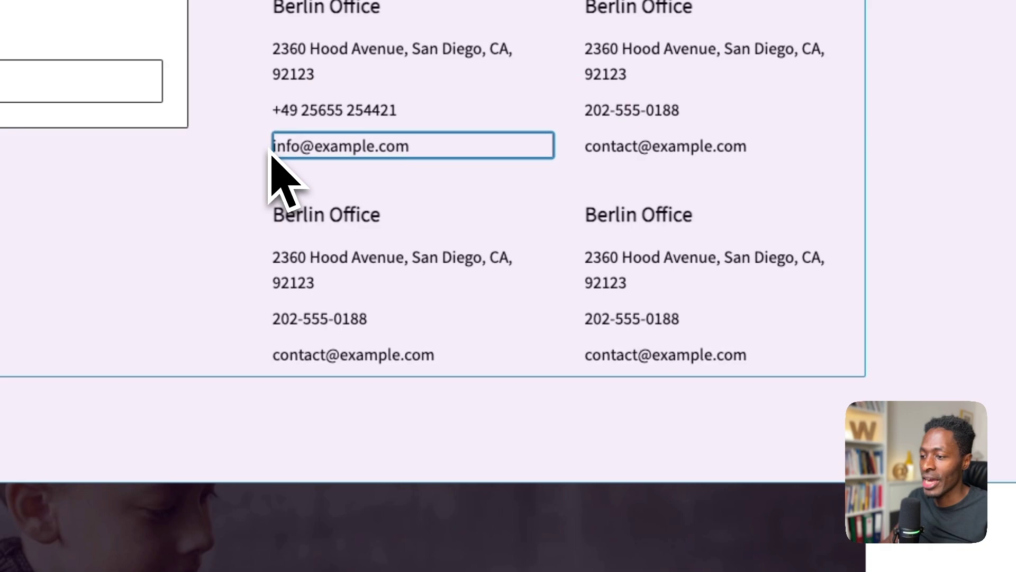
- Save the Contact page and return to the Pages list
scroll(636, 424, "down", 5)
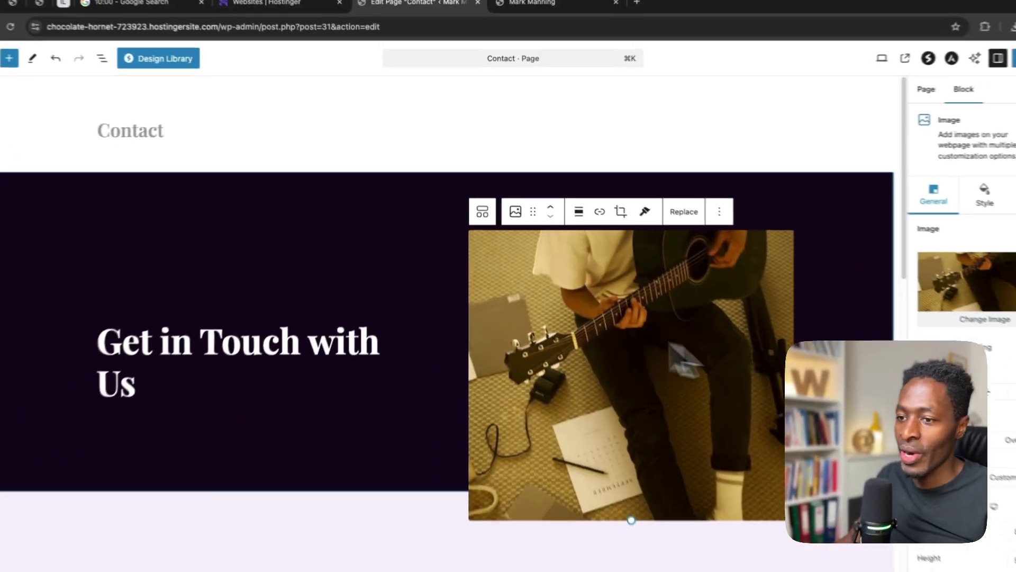
left_click(234, 323)
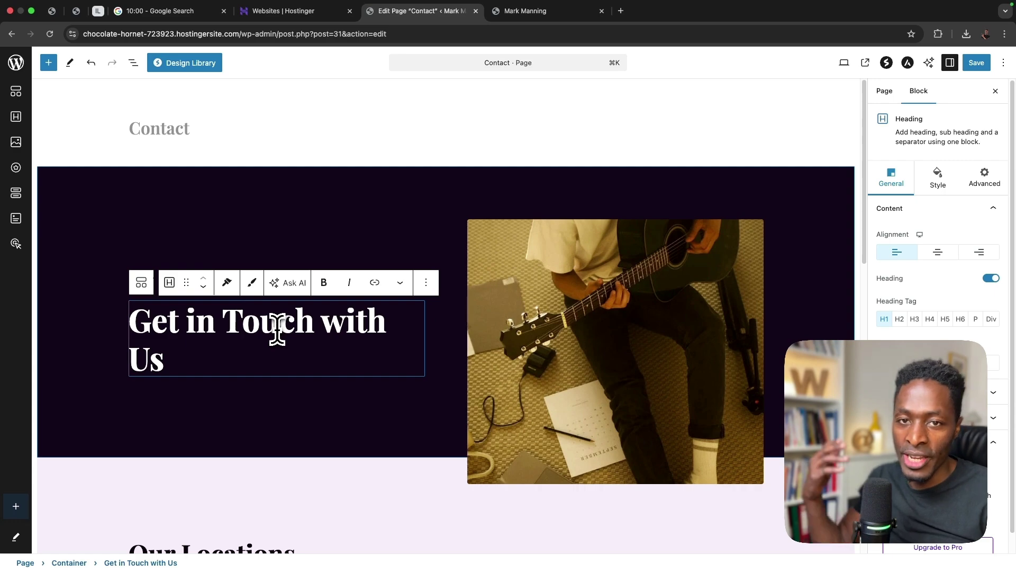
scroll(277, 329, "down", 1)
scroll(281, 329, "up", 1)
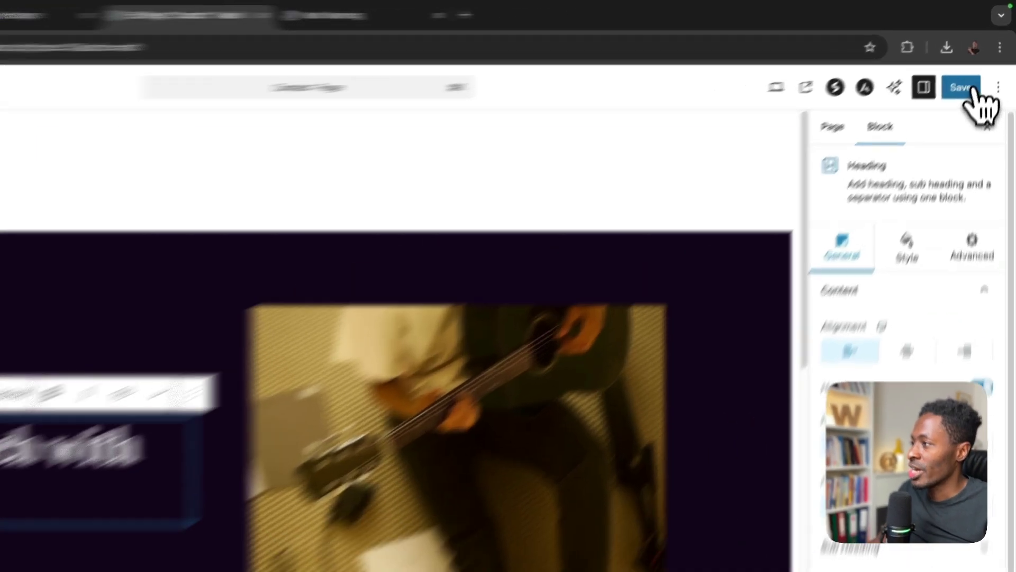
left_click(974, 90)
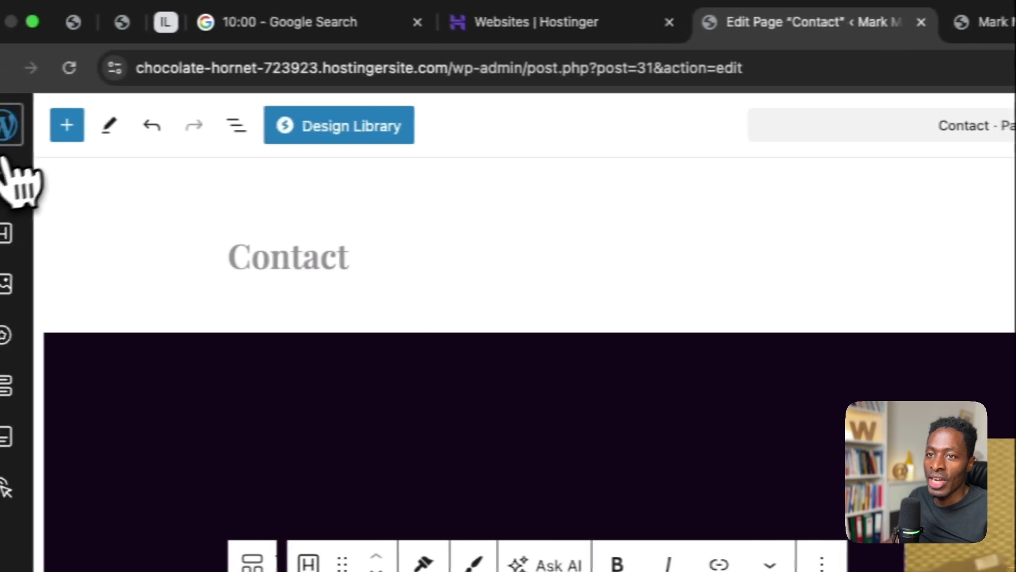
left_click(7, 127)
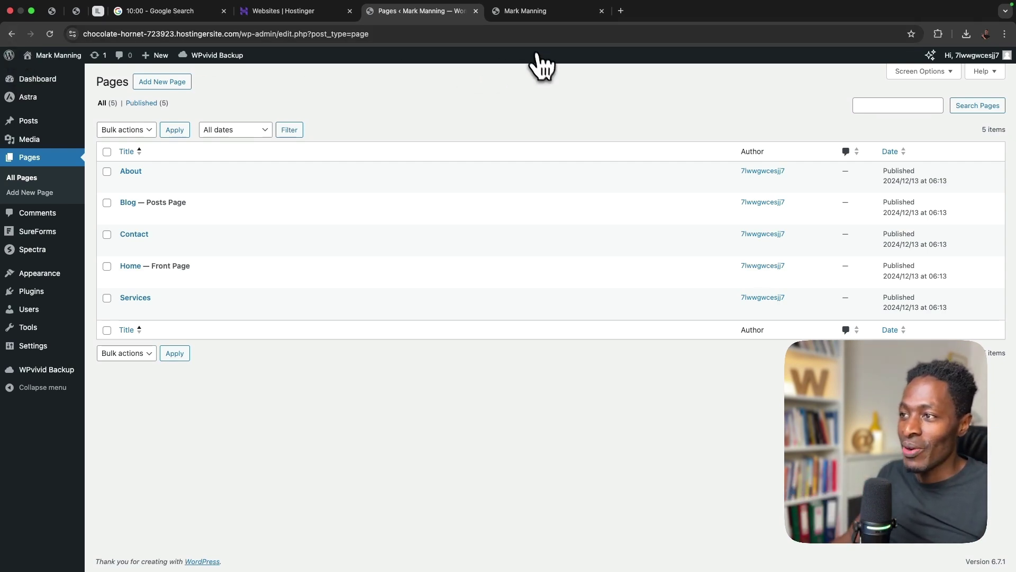
- Connect a new domain to the chocolate-hornet site, choosing offtheequator.com from the suggestions
left_click(532, 14)
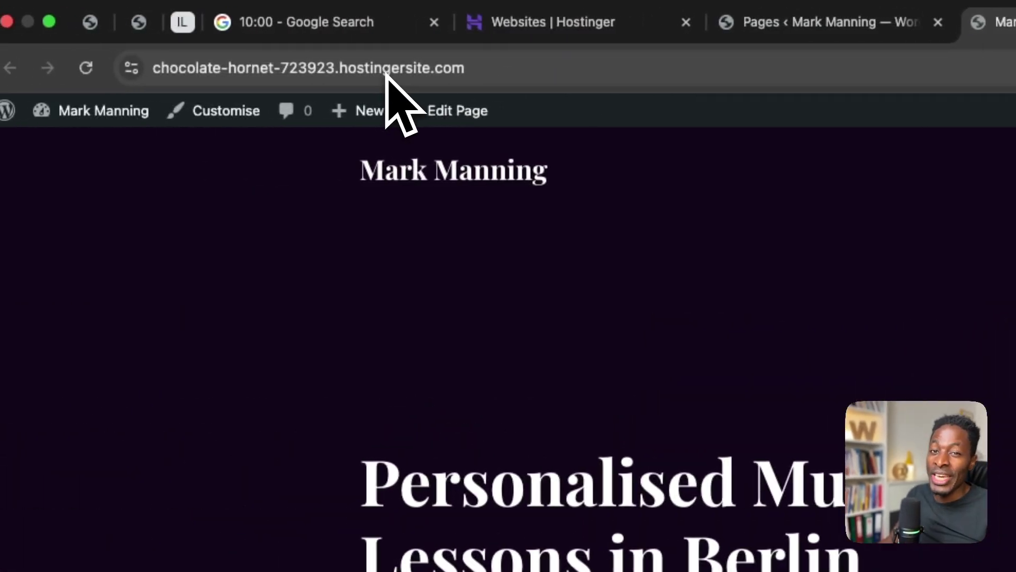
left_click(549, 33)
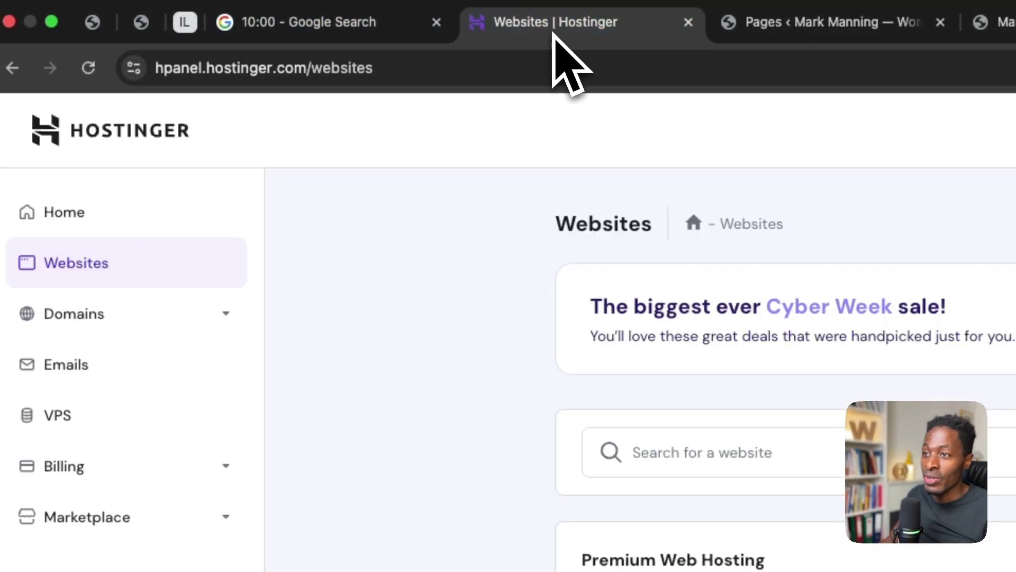
left_click(719, 188)
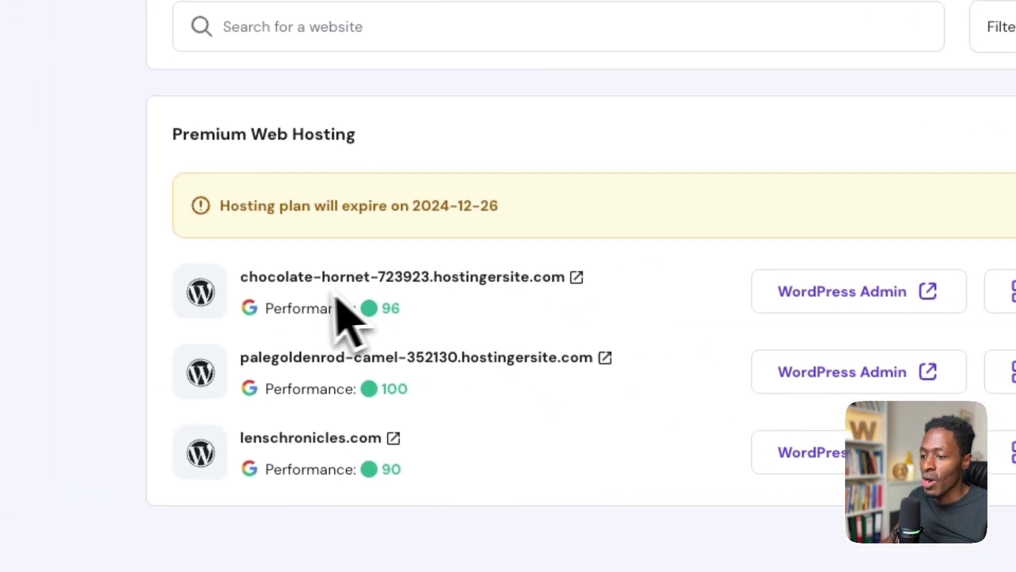
left_click(730, 251)
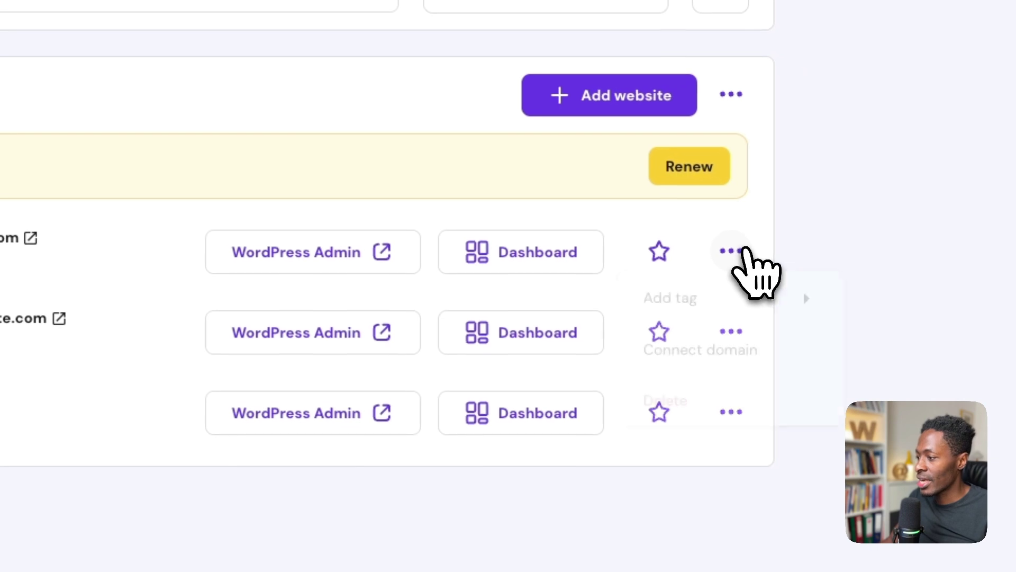
left_click(742, 367)
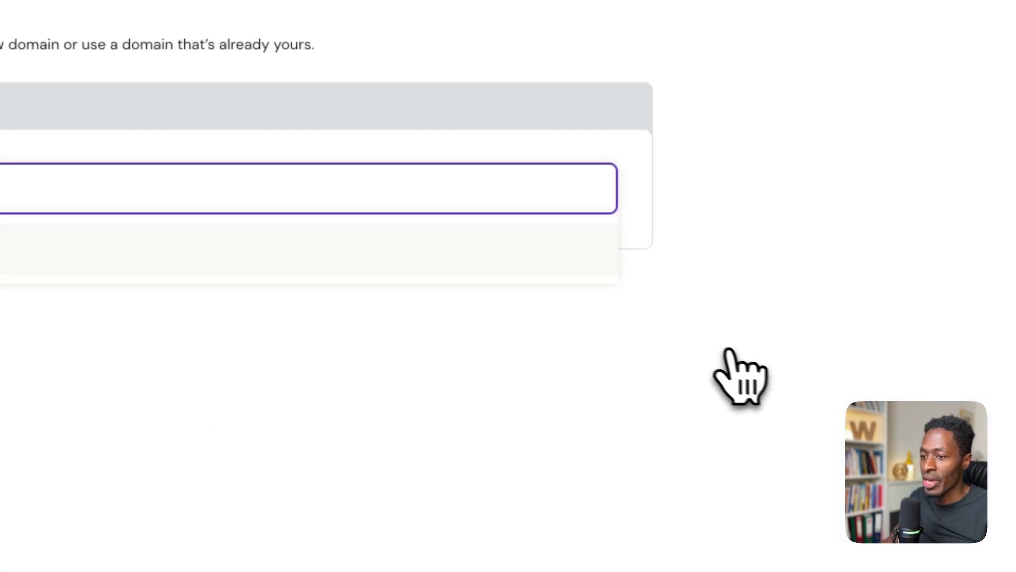
type("of")
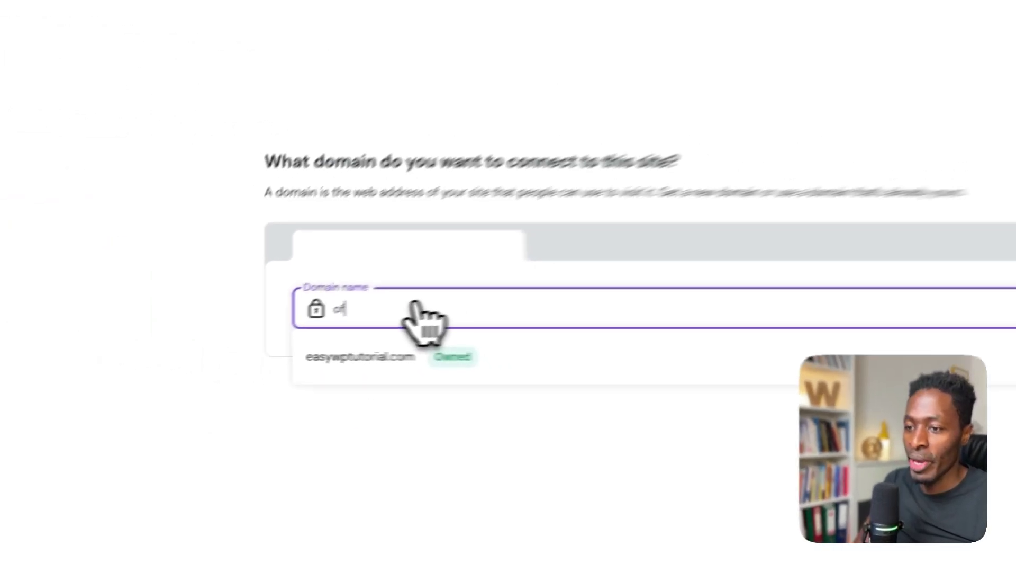
type("fthew")
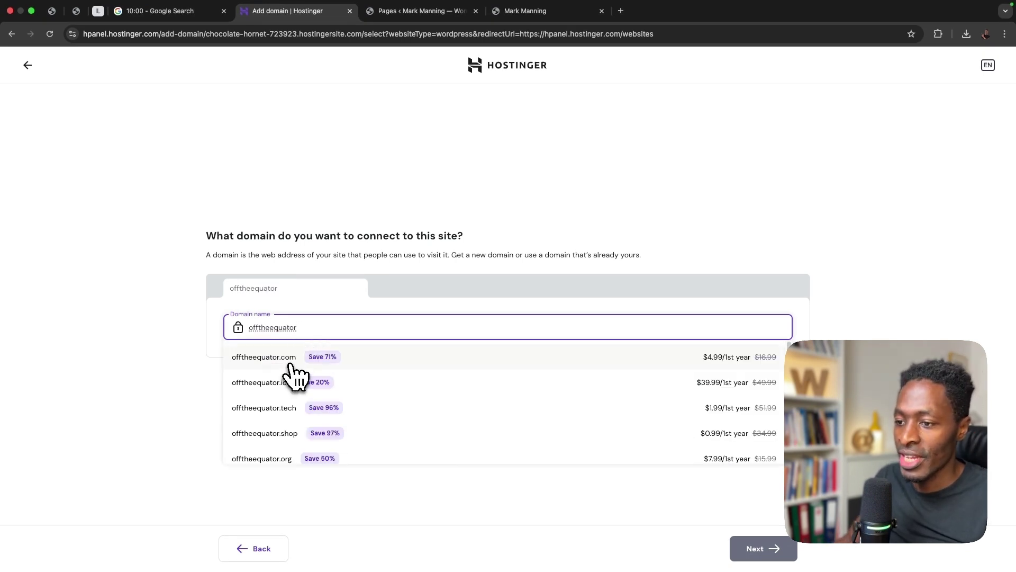
left_click(290, 359)
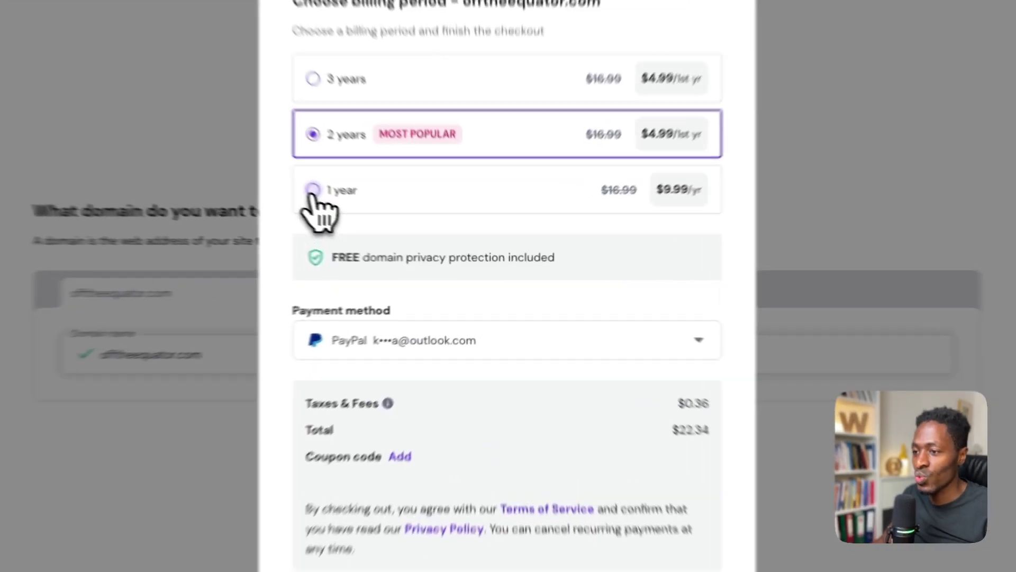
- Buy offtheequator.com for a 1-year period, paying with the other PayPal account
left_click(313, 191)
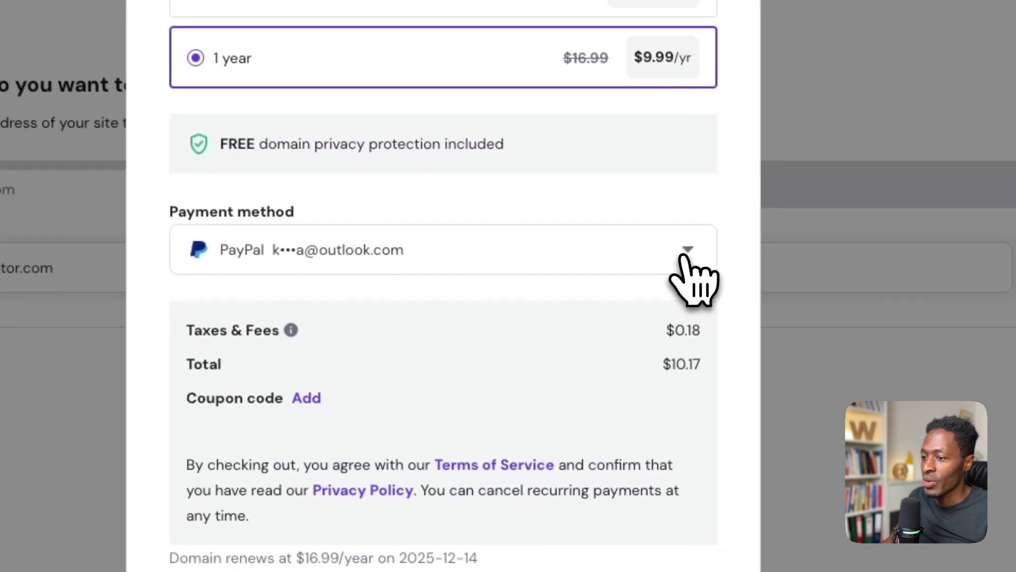
left_click(684, 253)
left_click(321, 361)
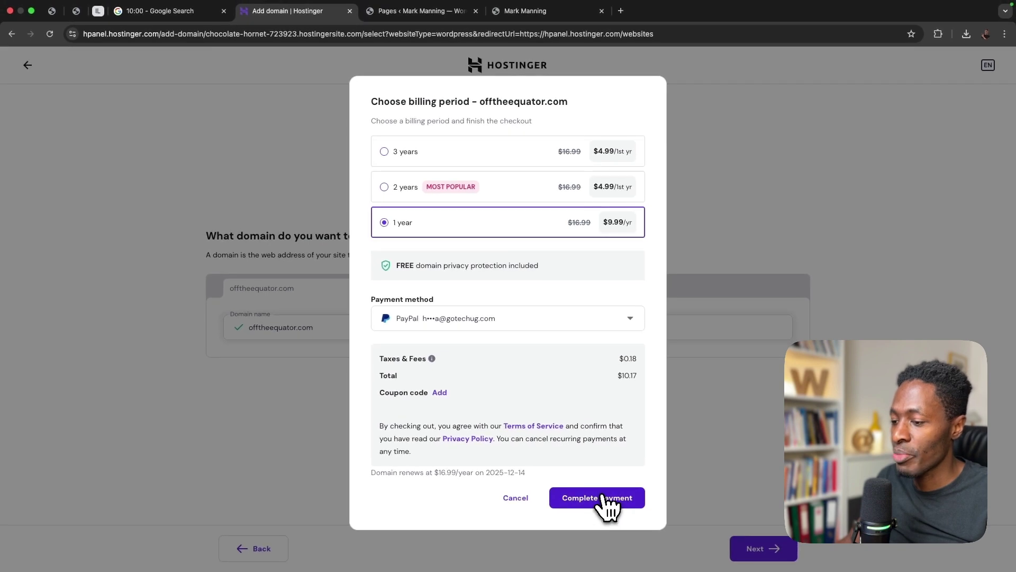
left_click(606, 502)
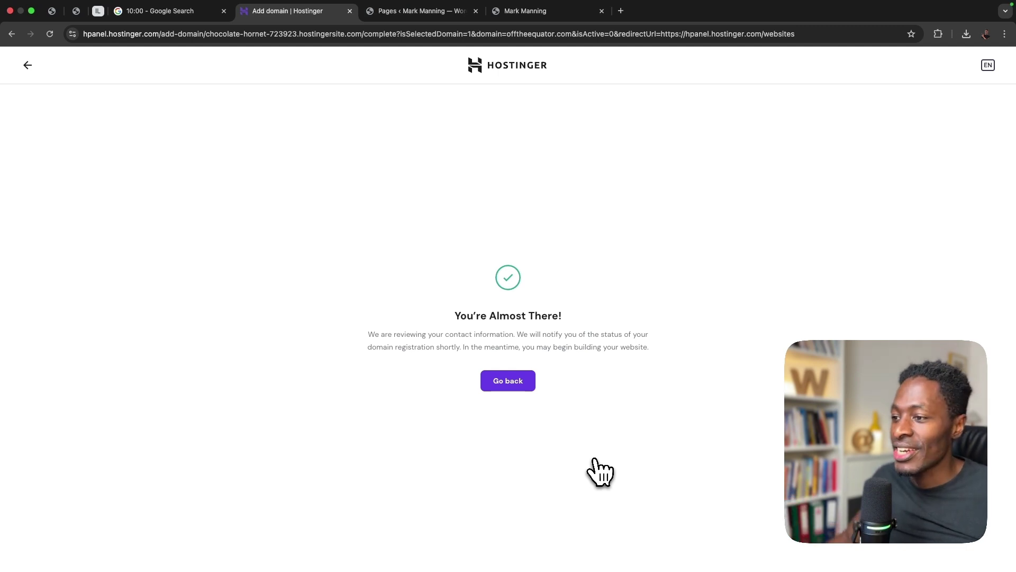
- Open the offtheequator.com dashboard from the websites list, then return to the WordPress Pages tab
left_click(518, 383)
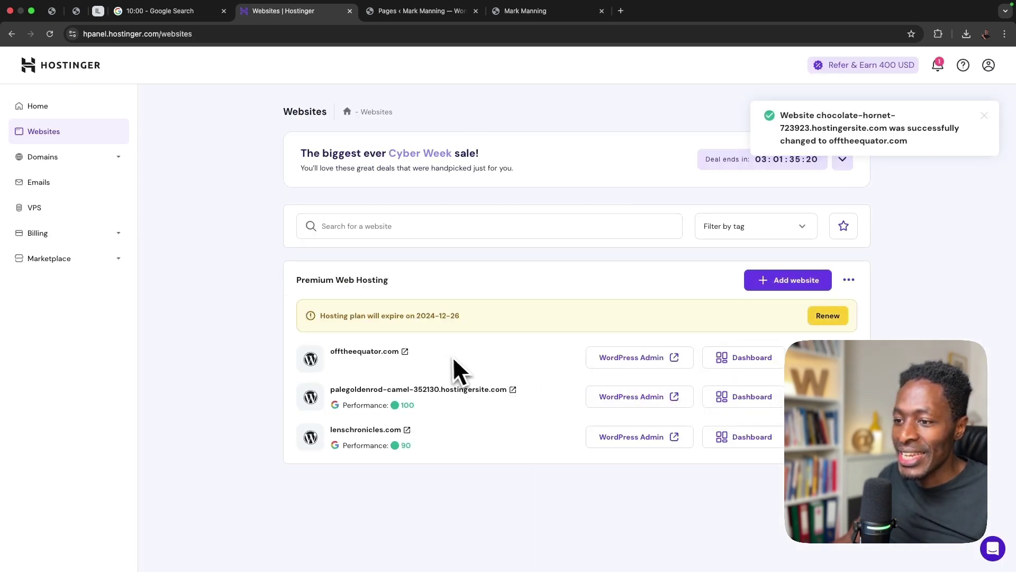
left_click(389, 344)
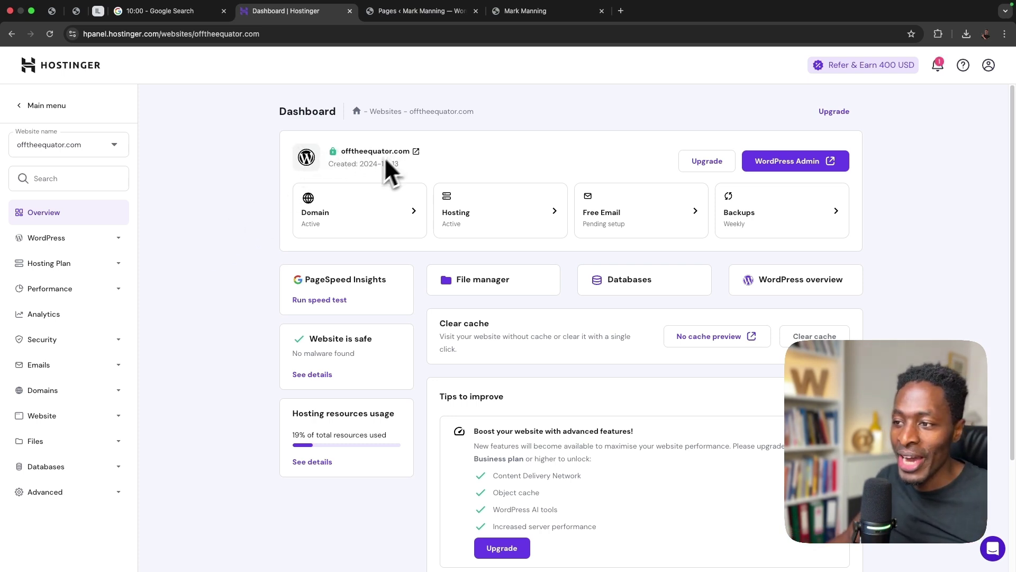
key("ctrl+Tab")
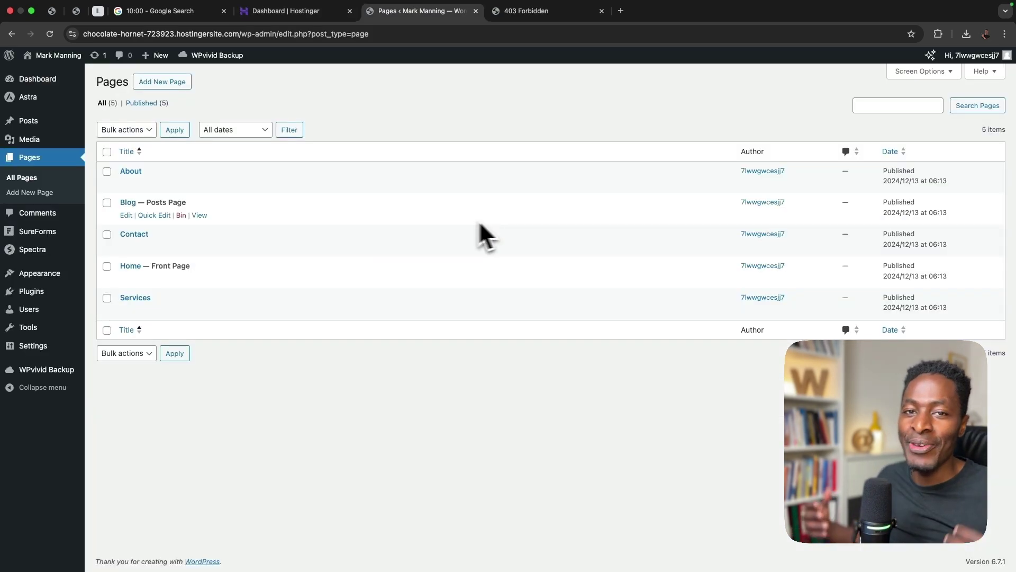